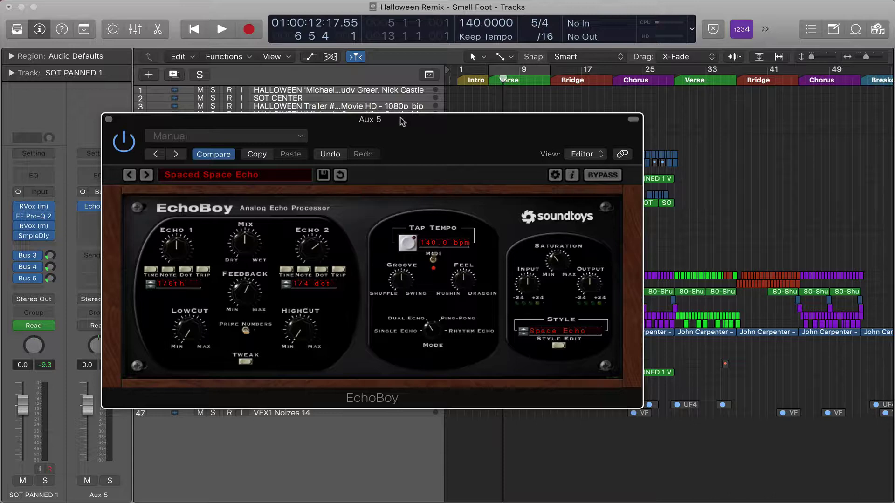
pyautogui.moveTo(402, 123); pyautogui.dragTo(393, 109)
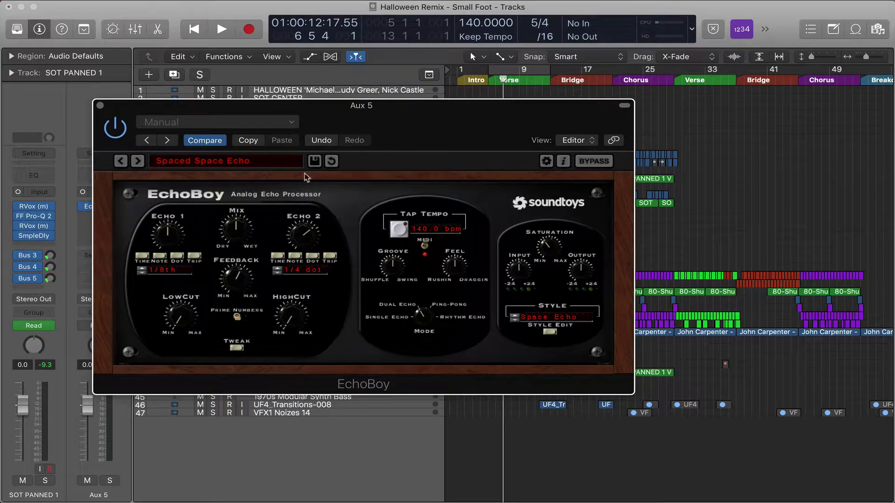
pyautogui.moveTo(372, 111); pyautogui.dragTo(394, 93)
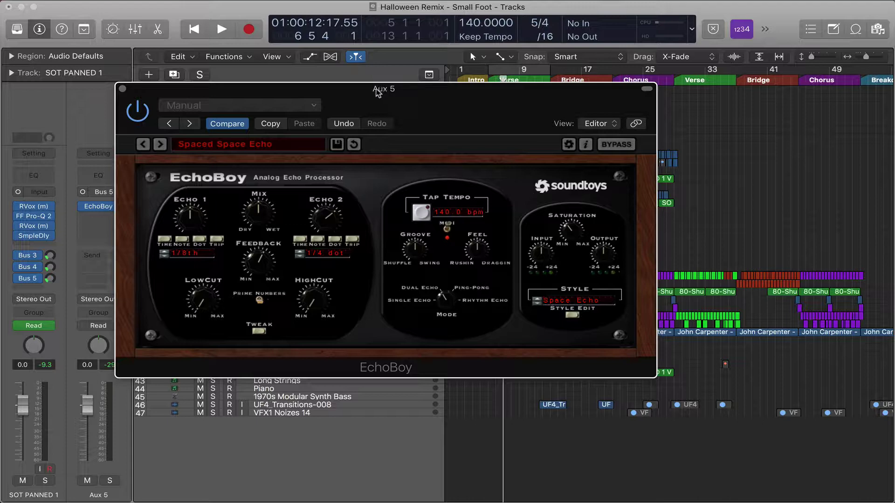
pyautogui.moveTo(378, 93); pyautogui.dragTo(384, 112)
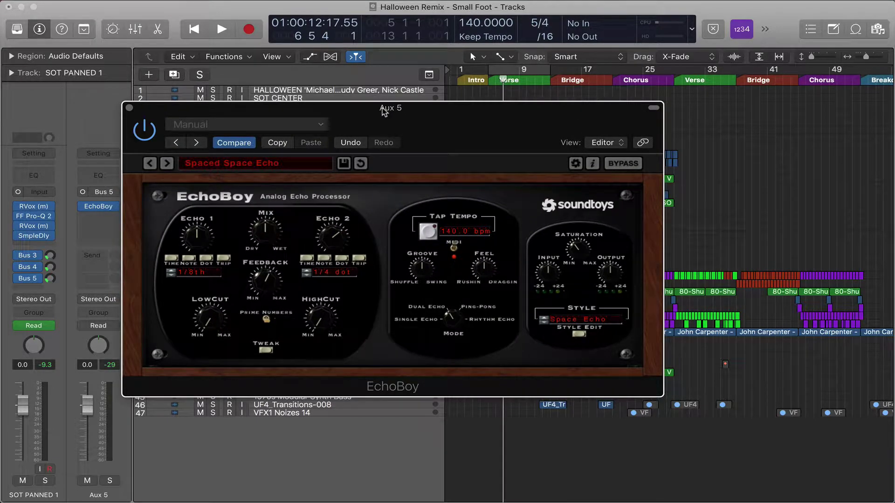
pyautogui.moveTo(362, 111); pyautogui.dragTo(368, 93)
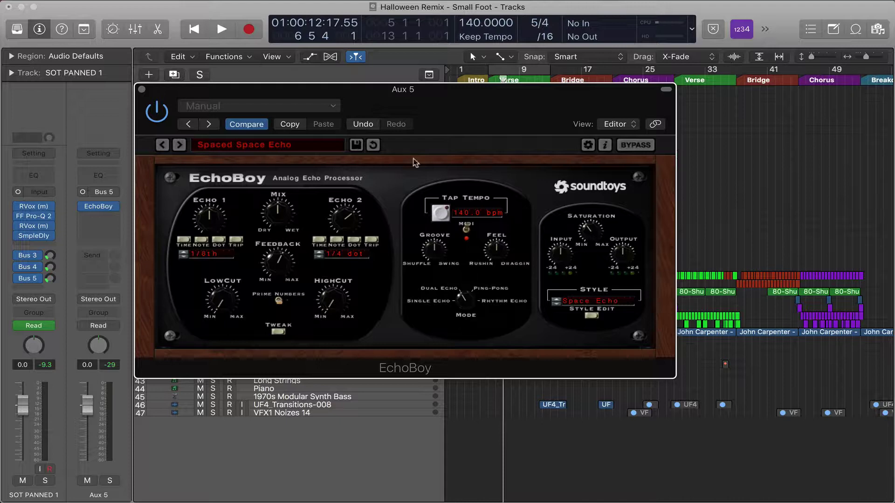
pyautogui.moveTo(420, 99)
pyautogui.mouseDown()
pyautogui.moveTo(411, 161)
pyautogui.moveTo(406, 122)
pyautogui.moveTo(417, 111)
pyautogui.mouseUp()
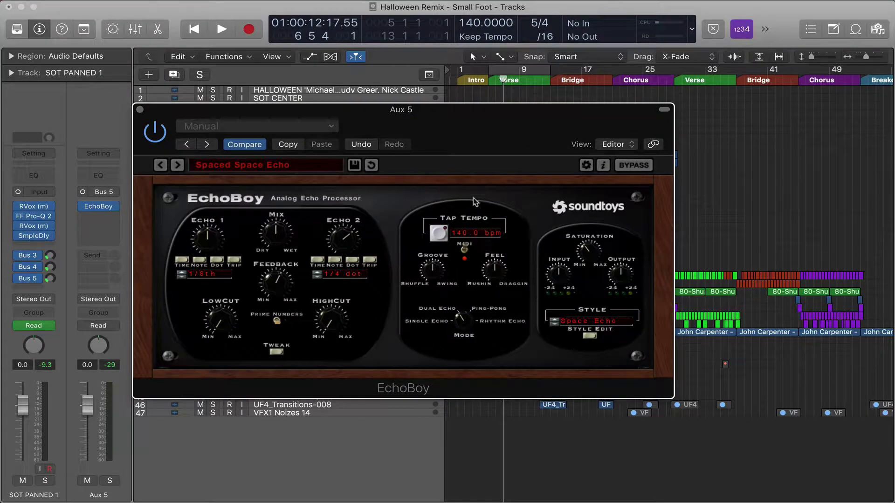
# Step: Close the EchoBoy window and play back the verse from bar 7 in the full mix with the system sound audible
pyautogui.click(139, 111)
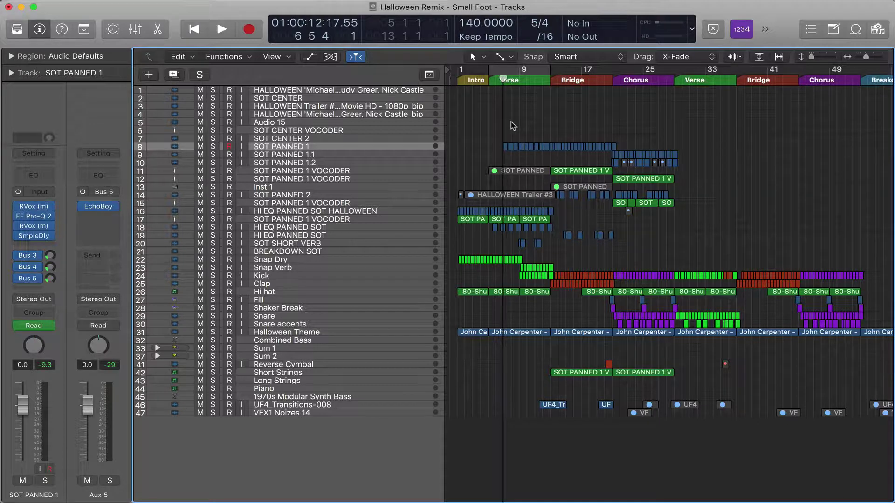
pyautogui.press(',')
pyautogui.press('.')
pyautogui.moveTo(519, 130); pyautogui.dragTo(547, 155)
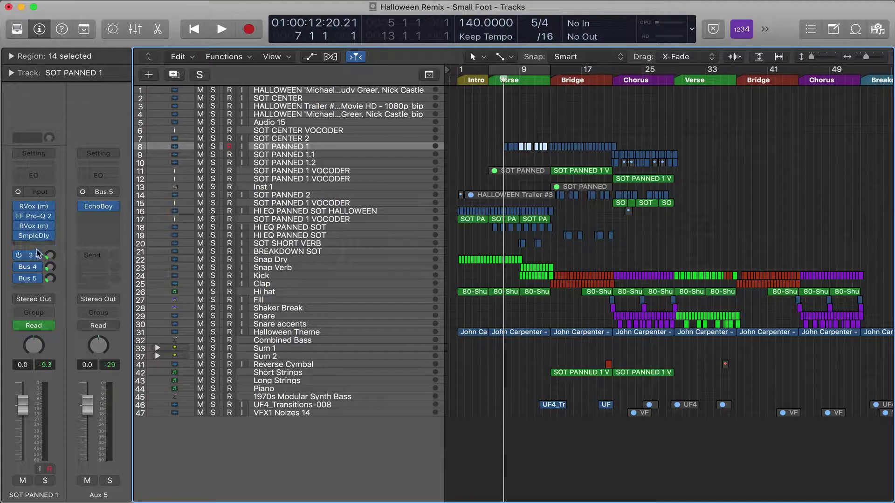
pyautogui.click(498, 137)
pyautogui.press('space')
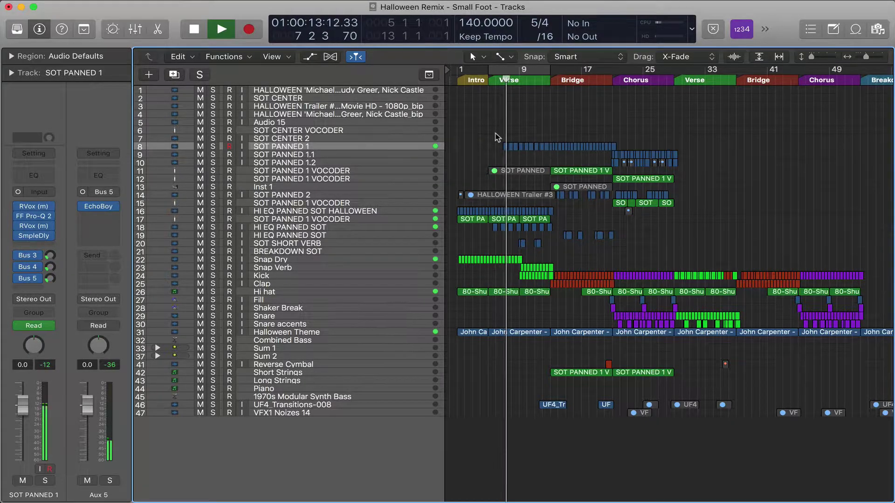
pyautogui.press('XF86AudioRaiseVolume')
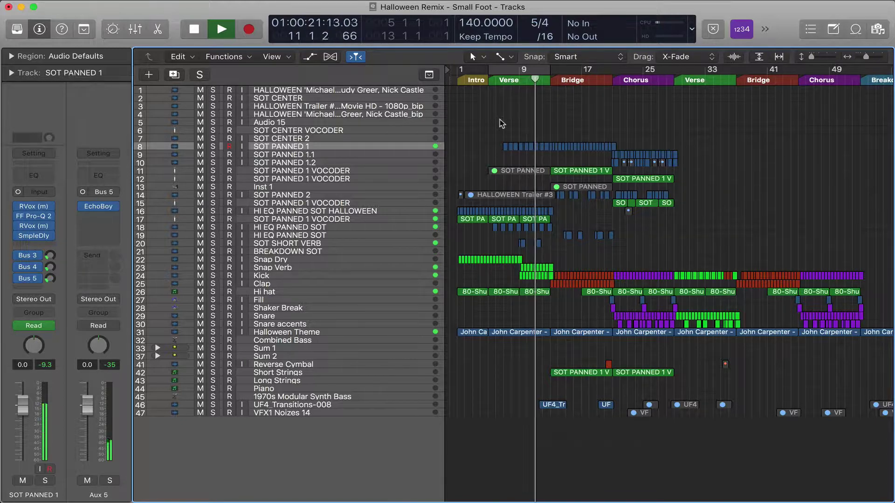
pyautogui.press('space')
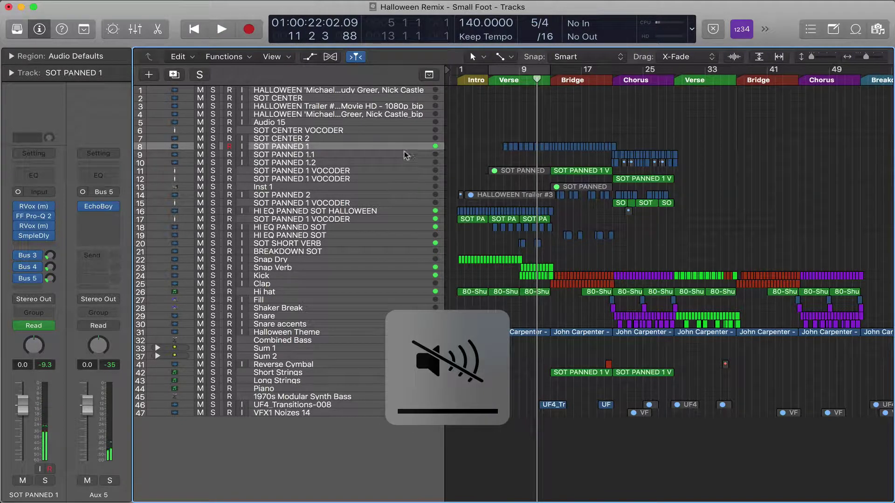
# Step: Select all regions on the SOT PANNED 1 track and move the playhead to the start of the selection
pyautogui.click(379, 139)
pyautogui.click(380, 147)
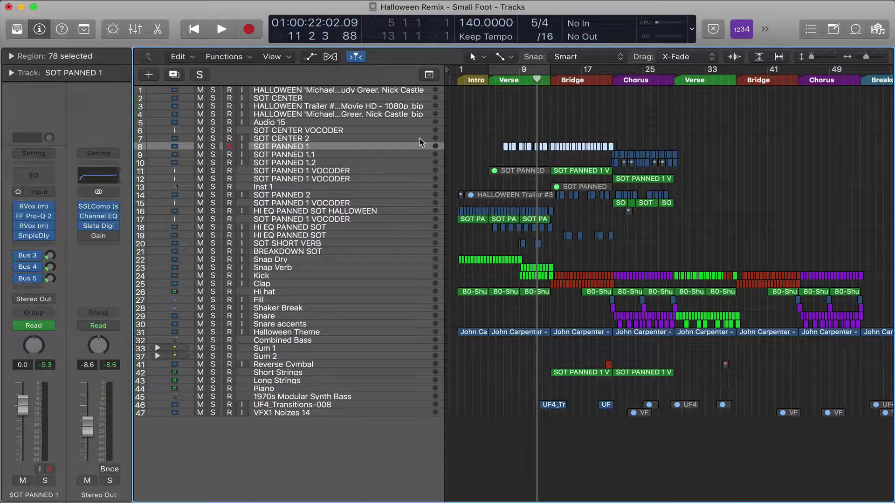
pyautogui.hotkey('shift', 'space')
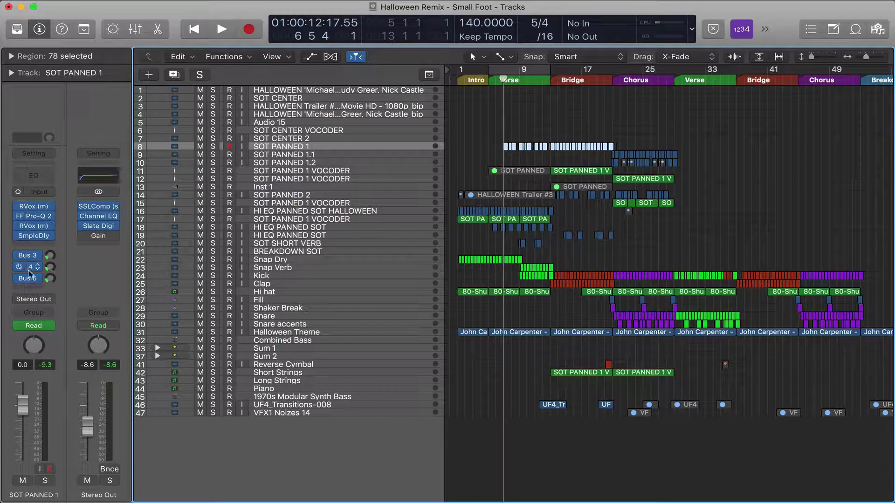
# Step: Turn off the Bus 3 and Bus 4 sends on SOT PANNED 1, keeping only Bus 5 active, and solo the track
pyautogui.click(49, 256)
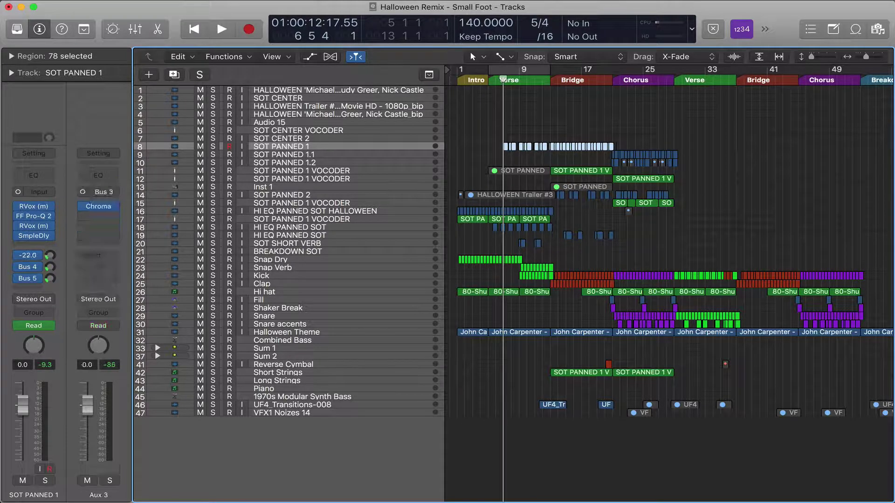
pyautogui.click(50, 266)
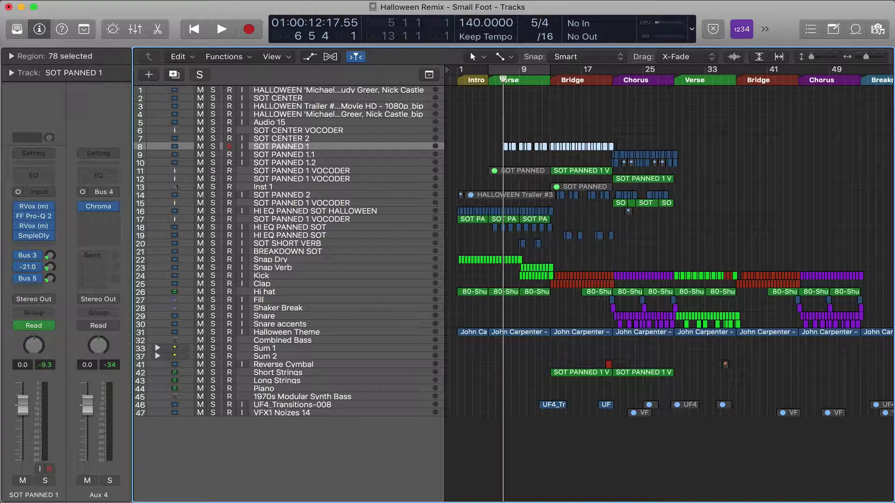
pyautogui.click(50, 278)
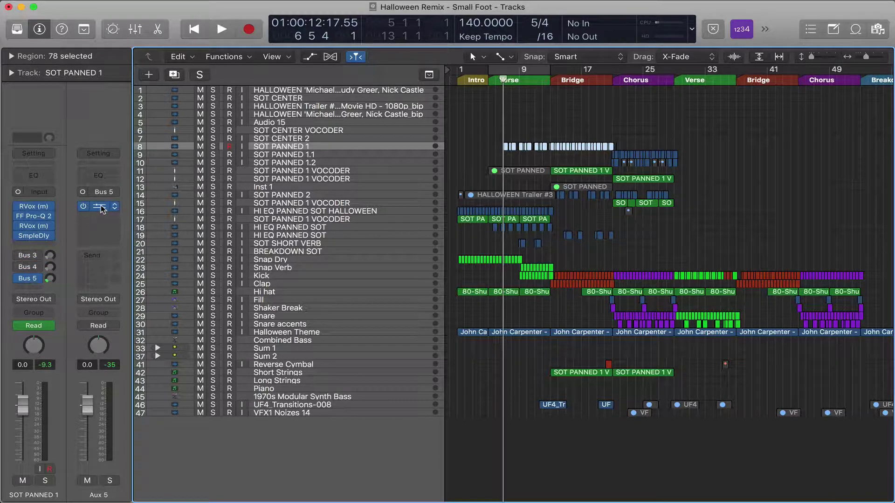
pyautogui.click(213, 147)
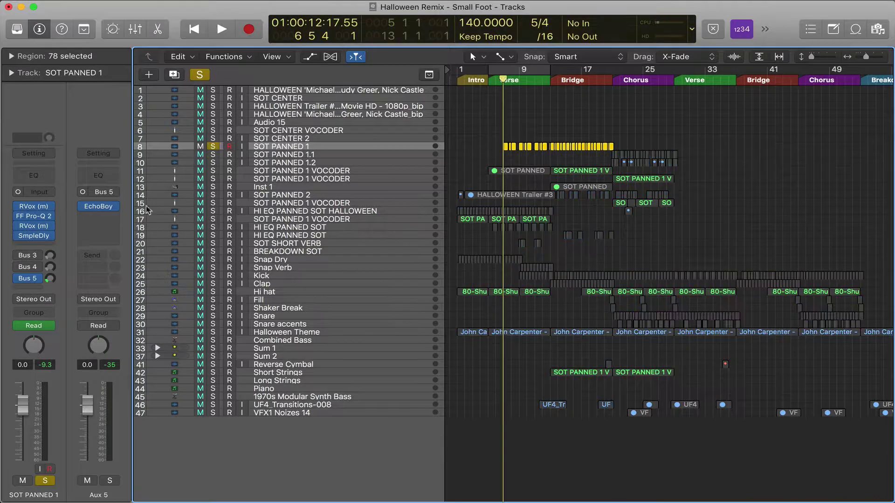
# Step: Open EchoBoy on Aux 5 and play the soloed vocal, comparing the sound with the plug-in bypassed and active
pyautogui.click(99, 205)
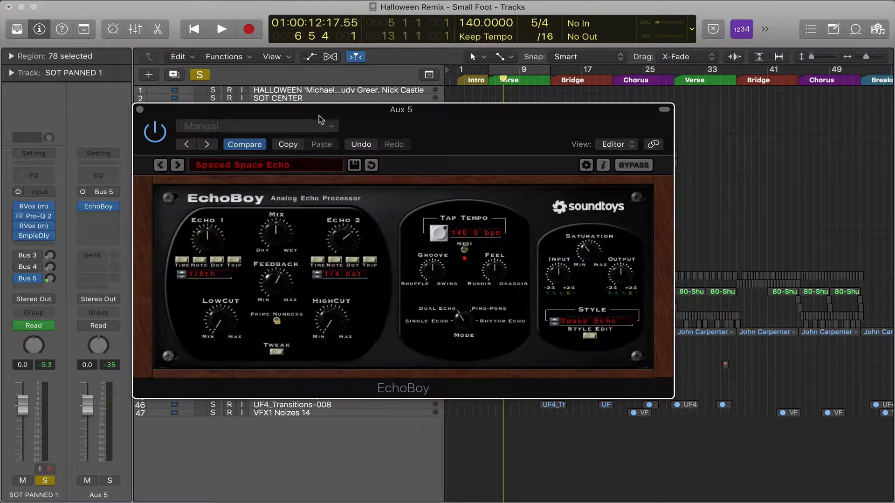
pyautogui.moveTo(319, 120); pyautogui.dragTo(398, 212)
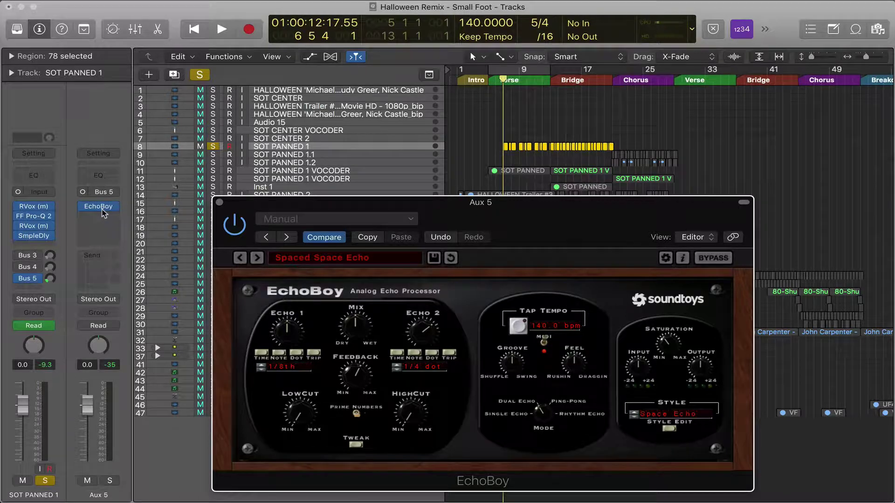
pyautogui.moveTo(99, 210)
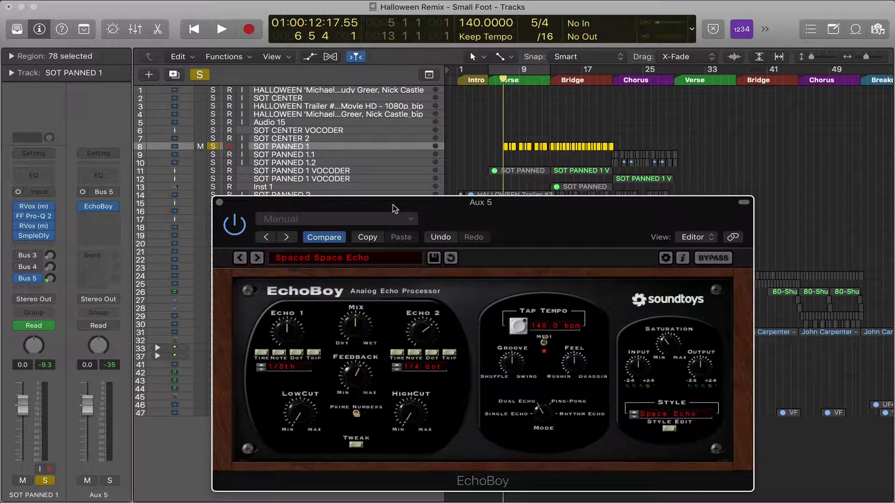
pyautogui.press('space')
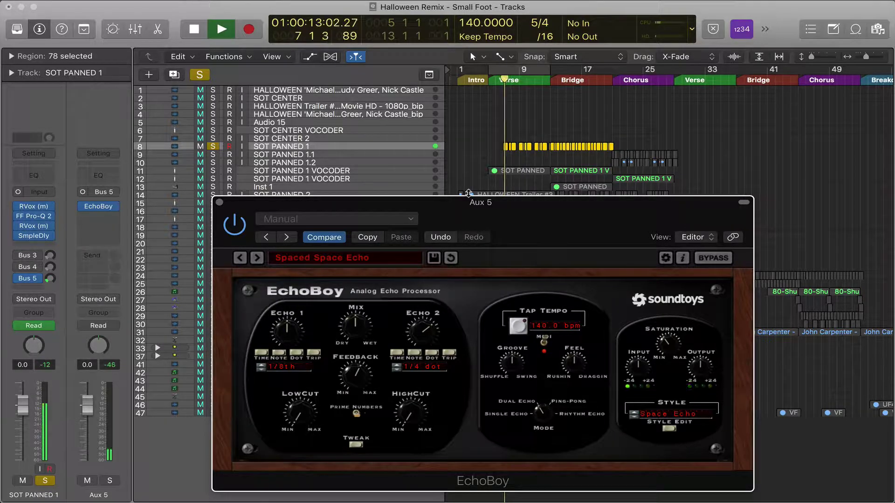
pyautogui.press('XF86AudioRaiseVolume')
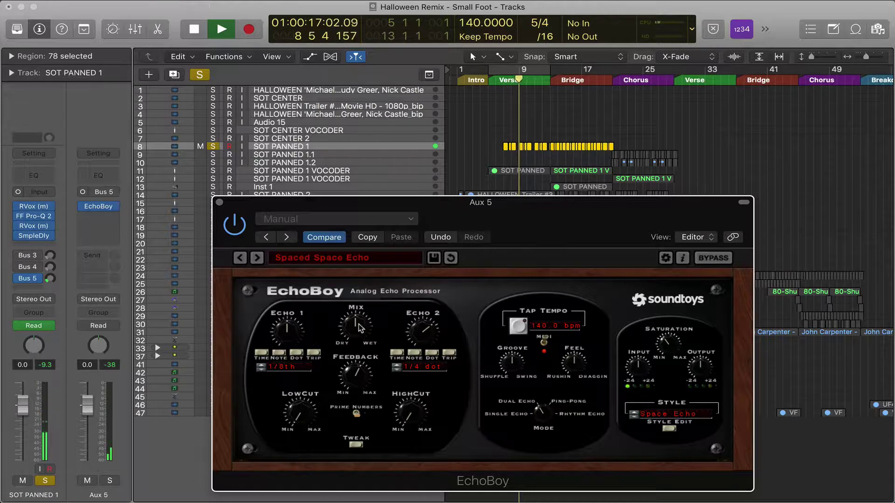
pyautogui.click(235, 225)
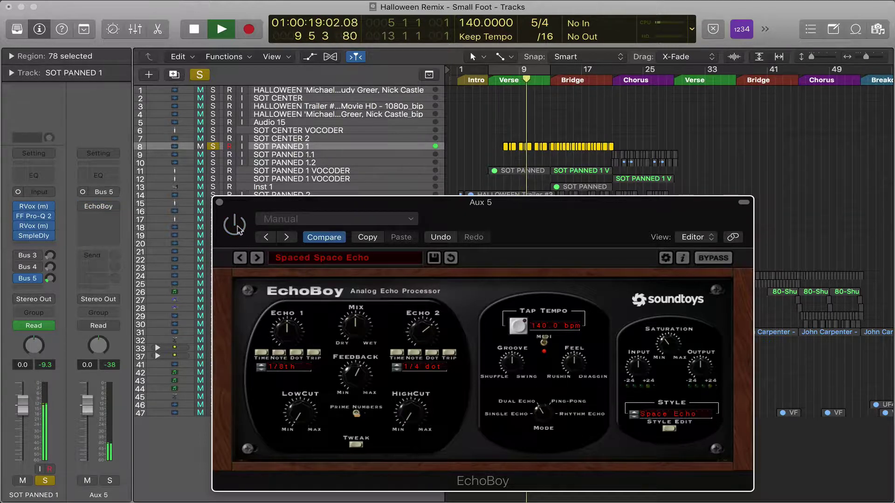
pyautogui.click(235, 225)
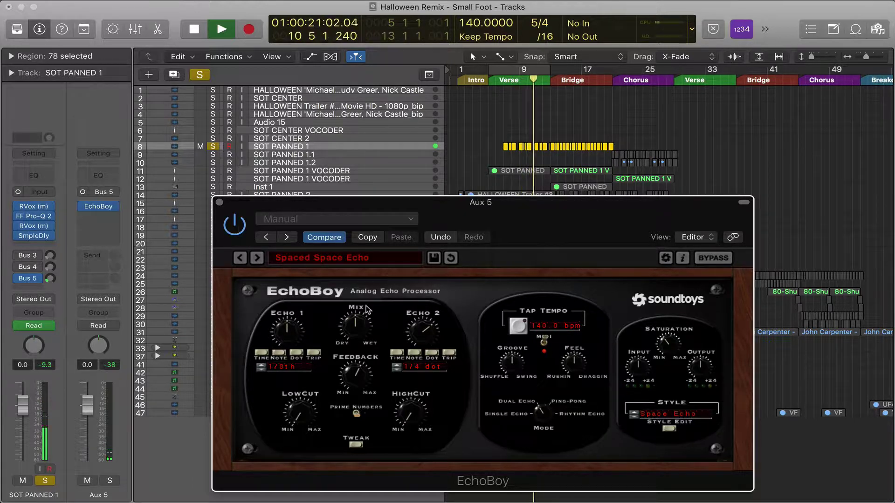
# Step: Raise EchoBoy's Mix further toward wet while listening, and stop playback with the system sound muted
pyautogui.moveTo(352, 326); pyautogui.dragTo(356, 296)
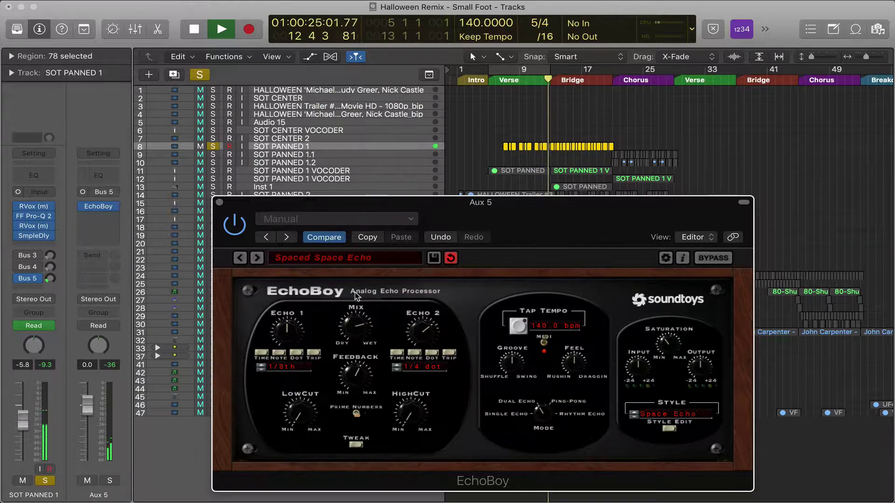
pyautogui.press('space')
pyautogui.press('F10')
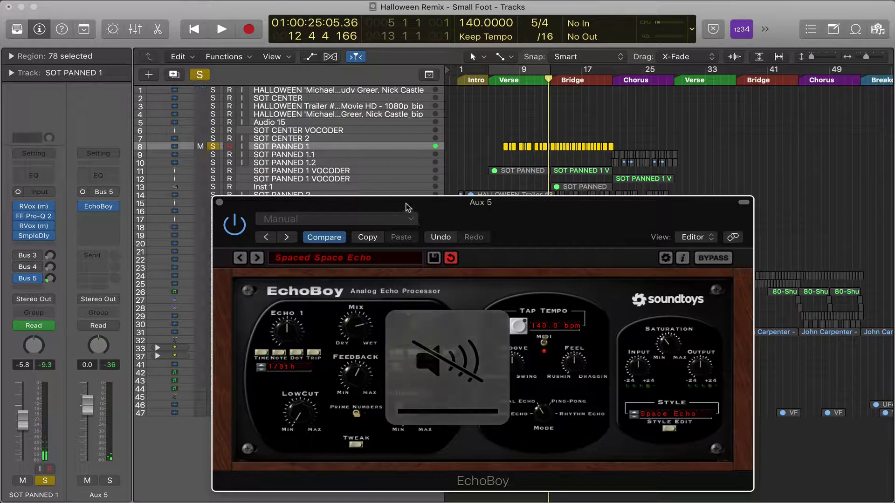
# Step: Browse EchoBoy's preset categories, including the 01 Classics list, without changing the Spaced Space Echo preset
pyautogui.moveTo(406, 203); pyautogui.dragTo(377, 179)
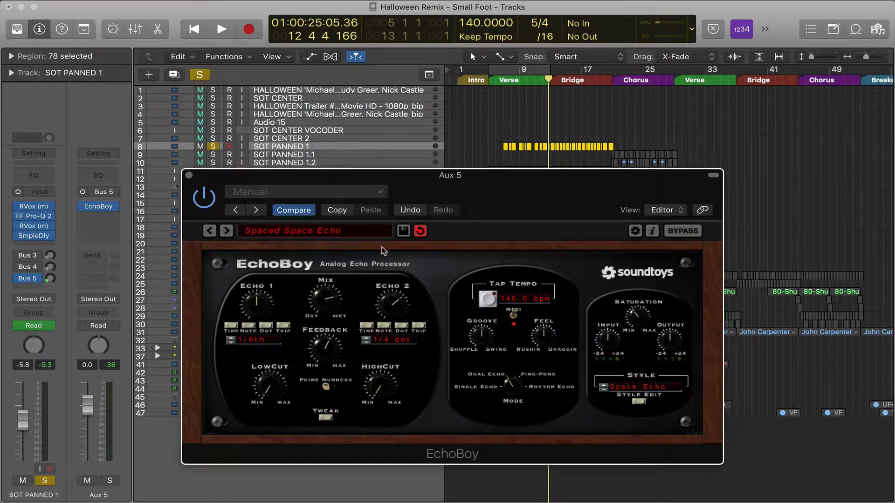
pyautogui.click(315, 232)
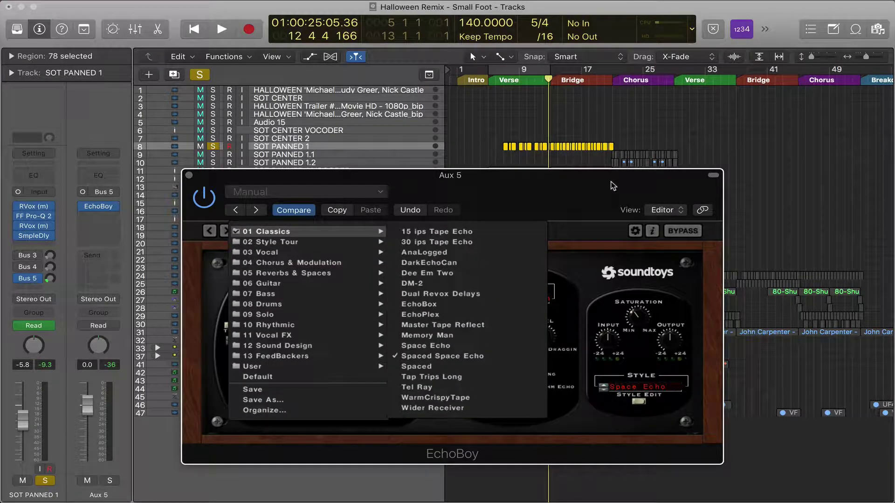
pyautogui.click(547, 193)
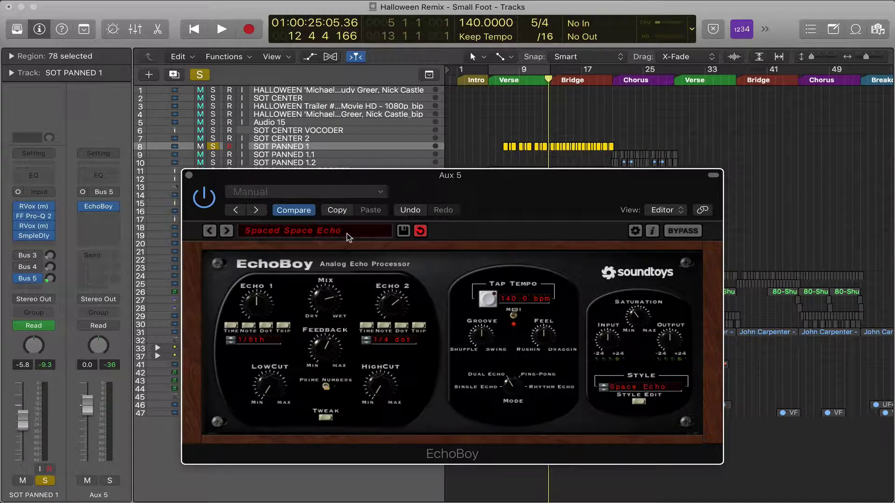
pyautogui.moveTo(381, 177); pyautogui.dragTo(354, 156)
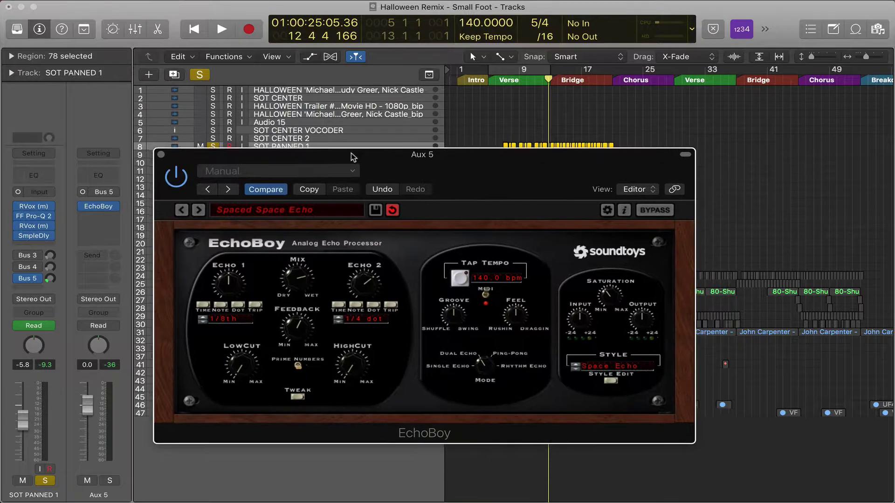
pyautogui.moveTo(452, 183); pyautogui.dragTo(467, 205)
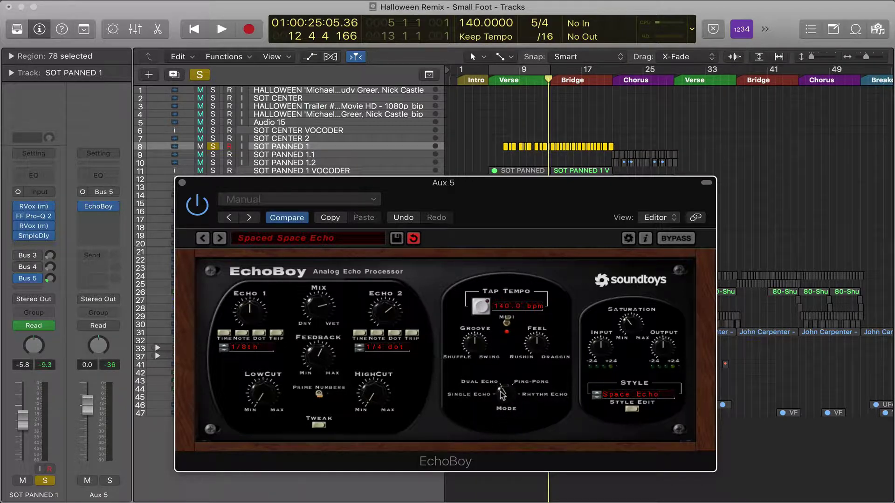
# Step: Switch EchoBoy's Mode between Single Echo, Dual Echo and Rhythm Echo to examine the controls each mode offers
pyautogui.moveTo(502, 393); pyautogui.dragTo(500, 417)
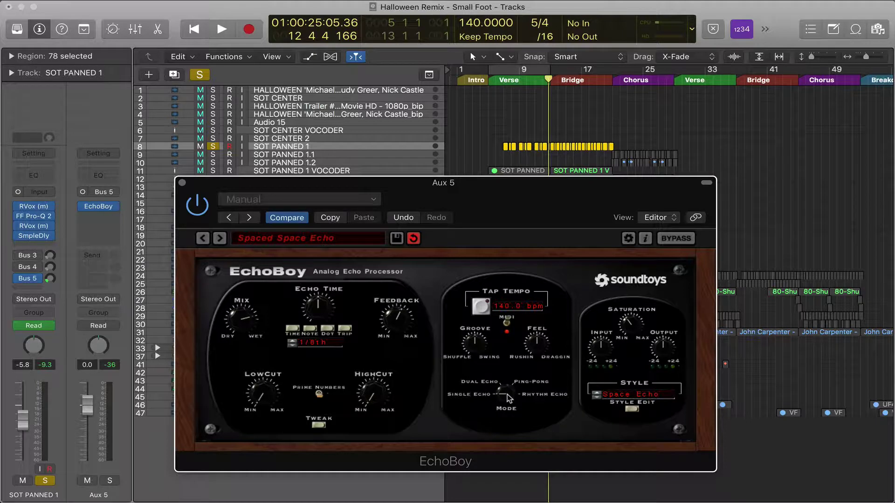
pyautogui.moveTo(507, 394); pyautogui.dragTo(507, 373)
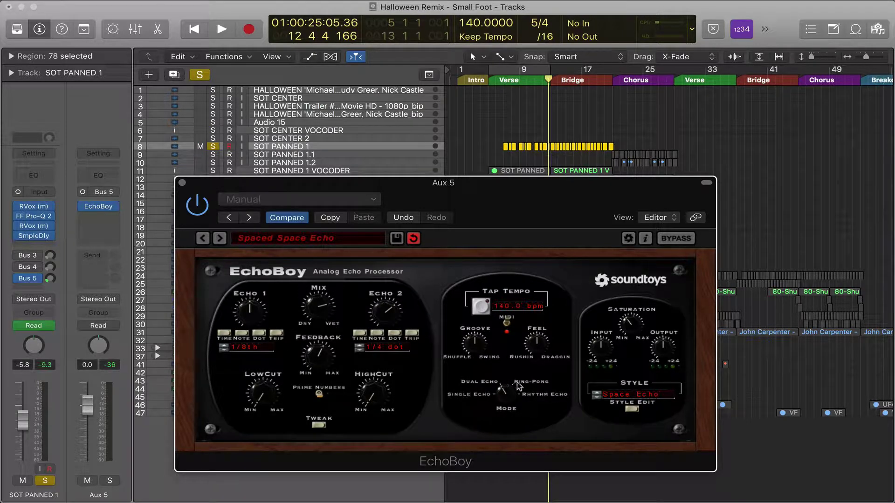
pyautogui.click(518, 383)
pyautogui.click(534, 394)
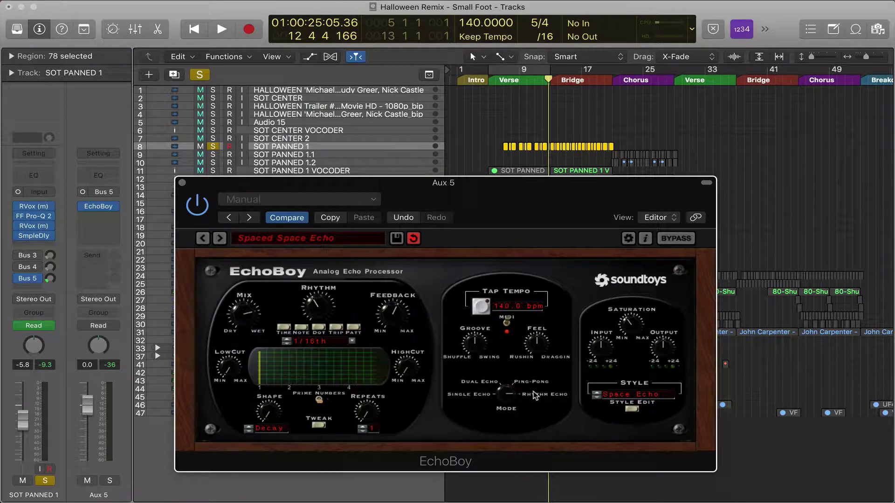
pyautogui.click(501, 396)
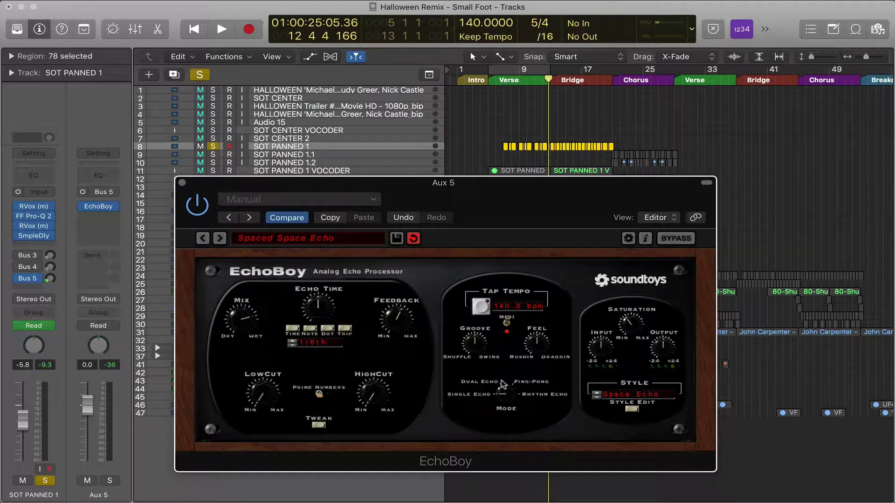
pyautogui.moveTo(501, 384); pyautogui.dragTo(511, 394)
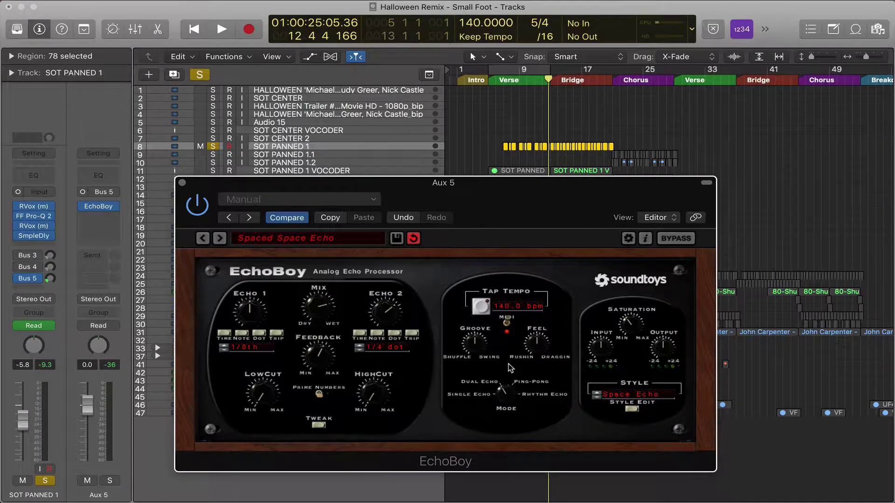
pyautogui.moveTo(502, 335); pyautogui.dragTo(506, 379)
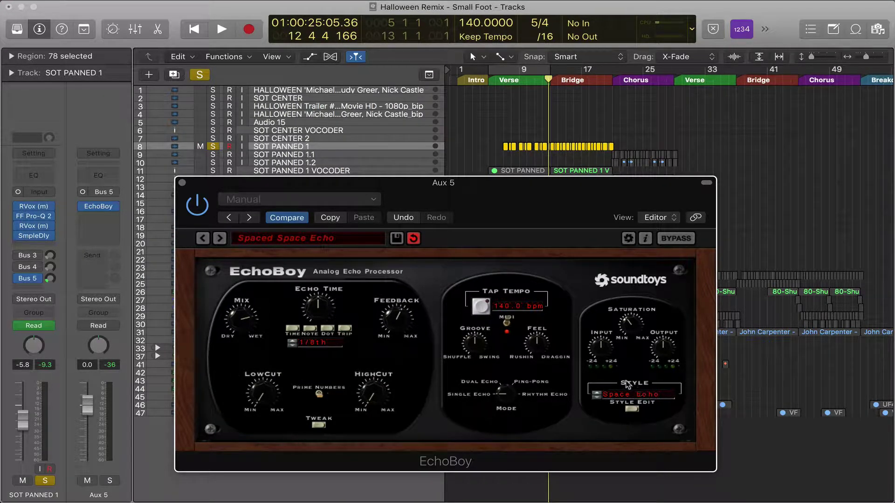
# Step: Try the Mode, Input and Output knobs in EchoBoy, and raise the Saturation slightly
pyautogui.moveTo(500, 387)
pyautogui.mouseDown()
pyautogui.moveTo(496, 369)
pyautogui.moveTo(496, 397)
pyautogui.mouseUp()
pyautogui.moveTo(503, 391)
pyautogui.mouseDown()
pyautogui.moveTo(503, 332)
pyautogui.moveTo(501, 391)
pyautogui.mouseUp()
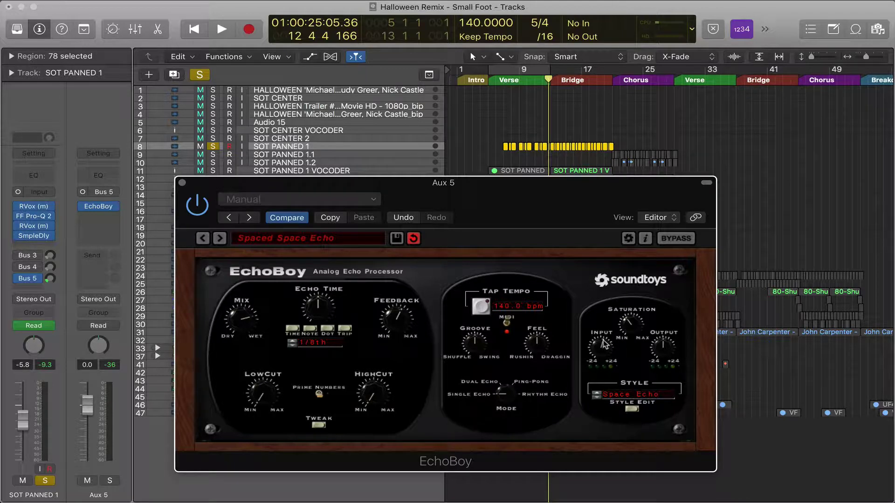
pyautogui.moveTo(602, 340); pyautogui.dragTo(603, 345)
pyautogui.moveTo(660, 351); pyautogui.dragTo(660, 346)
pyautogui.moveTo(629, 321)
pyautogui.mouseDown()
pyautogui.moveTo(626, 289)
pyautogui.moveTo(624, 331)
pyautogui.moveTo(627, 272)
pyautogui.moveTo(629, 329)
pyautogui.moveTo(628, 313)
pyautogui.mouseUp()
# Step: Play the soloed vocal to hear the added saturation, and stop playback with the system sound muted
pyautogui.press('XF86AudioRaiseVolume')
pyautogui.press('space')
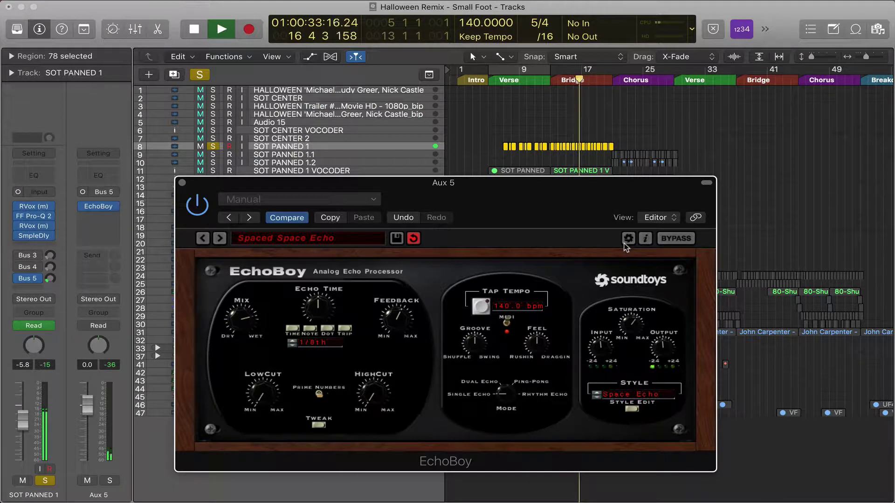
pyautogui.press('space')
pyautogui.press('XF86AudioMute')
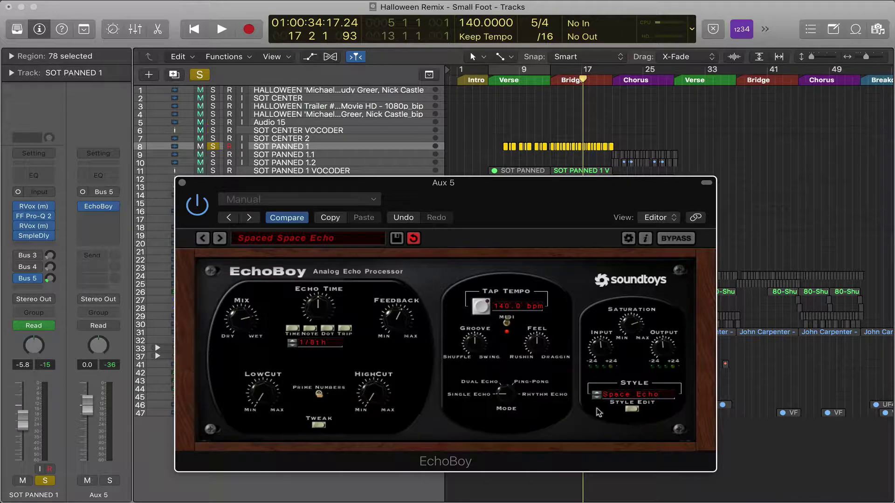
# Step: Browse EchoBoy's list of echo styles down to the chorus and vibrato entries, keeping Space Echo selected
pyautogui.click(641, 397)
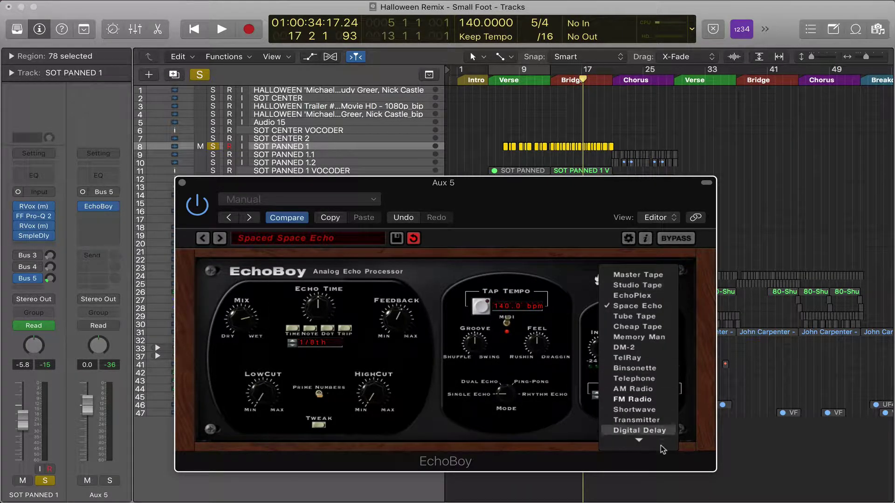
pyautogui.moveTo(638, 440)
pyautogui.moveTo(639, 274)
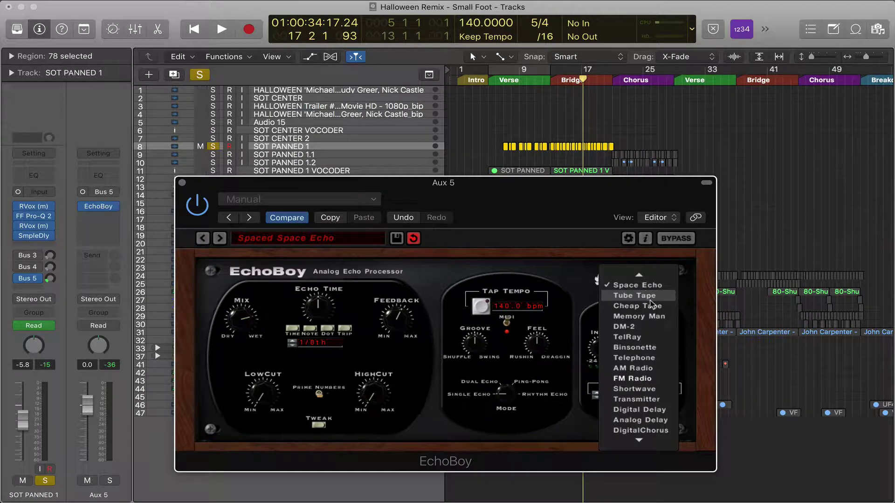
pyautogui.click(583, 437)
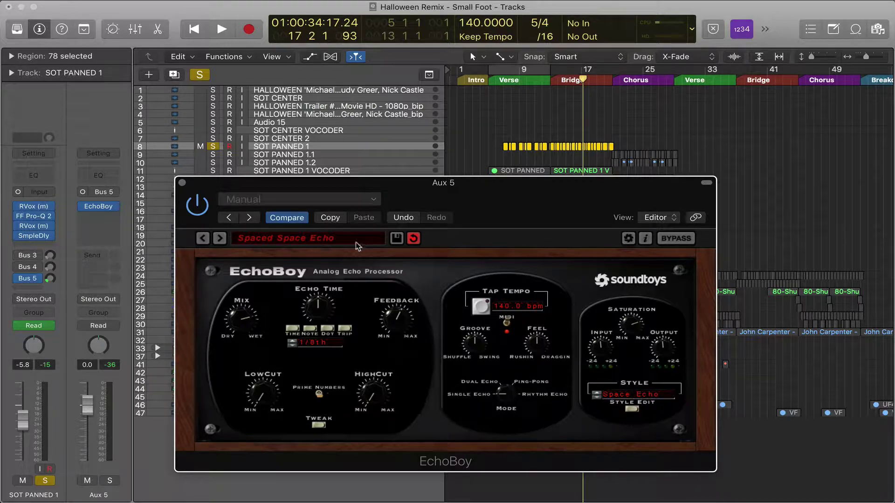
pyautogui.click(643, 394)
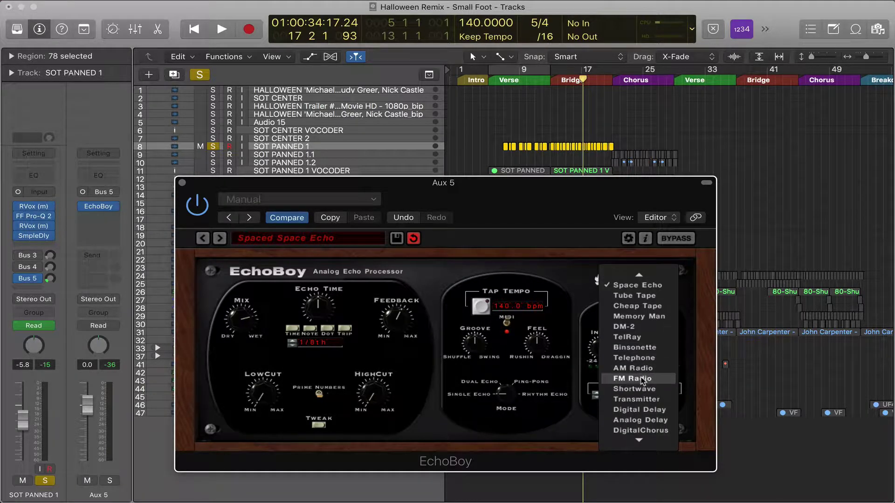
pyautogui.moveTo(639, 446)
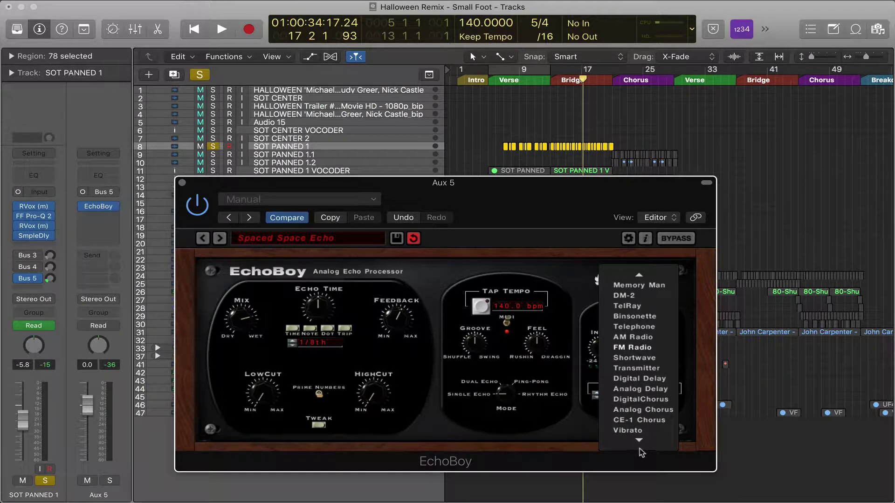
pyautogui.click(566, 414)
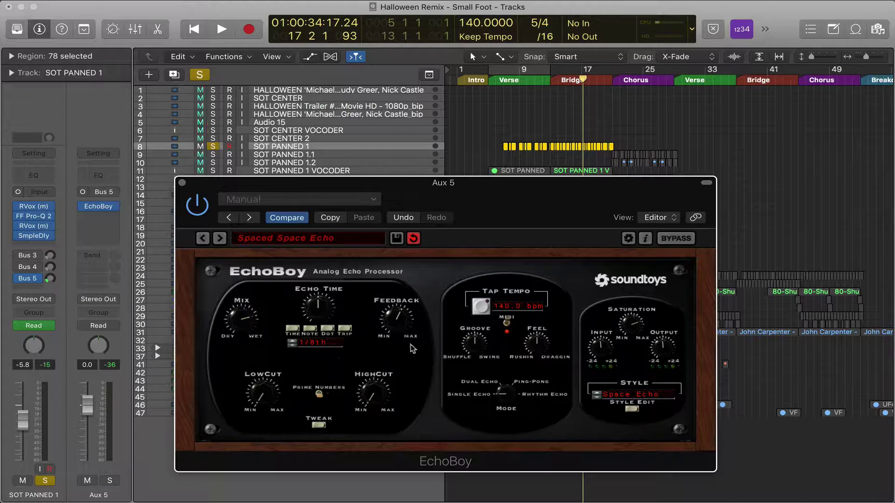
# Step: Step EchoBoy's Mode through Dual Echo and back to Single Echo
pyautogui.click(497, 382)
pyautogui.click(487, 391)
pyautogui.click(496, 381)
pyautogui.moveTo(499, 386); pyautogui.dragTo(465, 393)
# Step: Try EchoBoy's Mix and Feedback knobs at different amounts in Single Echo mode
pyautogui.moveTo(255, 321); pyautogui.dragTo(244, 346)
pyautogui.moveTo(260, 292); pyautogui.dragTo(234, 321)
pyautogui.moveTo(395, 329); pyautogui.dragTo(397, 309)
pyautogui.moveTo(397, 308); pyautogui.dragTo(392, 373)
pyautogui.moveTo(390, 339); pyautogui.dragTo(387, 331)
pyautogui.moveTo(397, 325); pyautogui.dragTo(397, 293)
pyautogui.moveTo(404, 314)
pyautogui.mouseDown()
pyautogui.moveTo(393, 361)
pyautogui.moveTo(399, 325)
pyautogui.mouseUp()
pyautogui.moveTo(397, 367); pyautogui.dragTo(393, 362)
# Step: Play the soloed vocal from bar 8, raising Mix and turning Feedback to maximum before pulling Mix down to dry
pyautogui.click(511, 78)
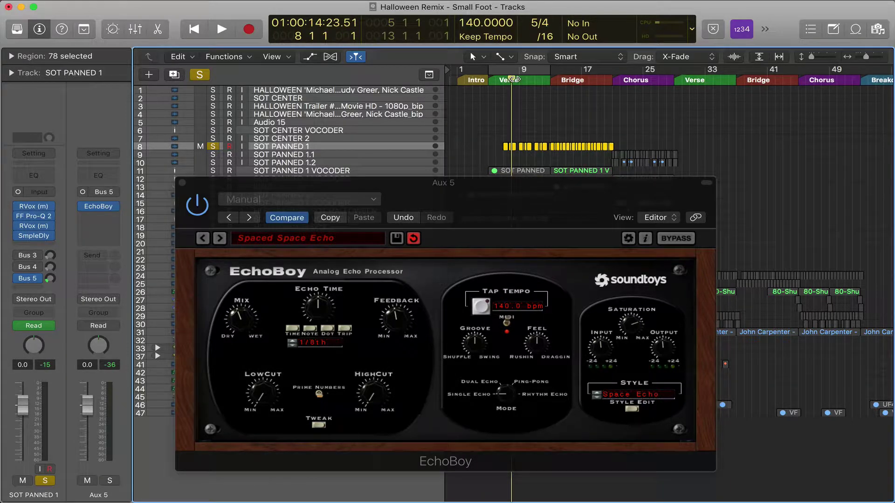
pyautogui.press('XF86AudioRaiseVolume')
pyautogui.press('space')
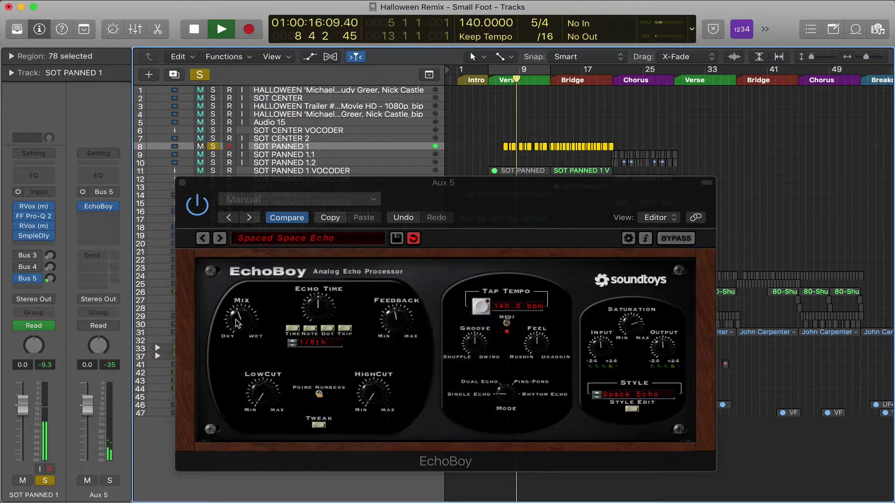
pyautogui.moveTo(237, 323); pyautogui.dragTo(237, 302)
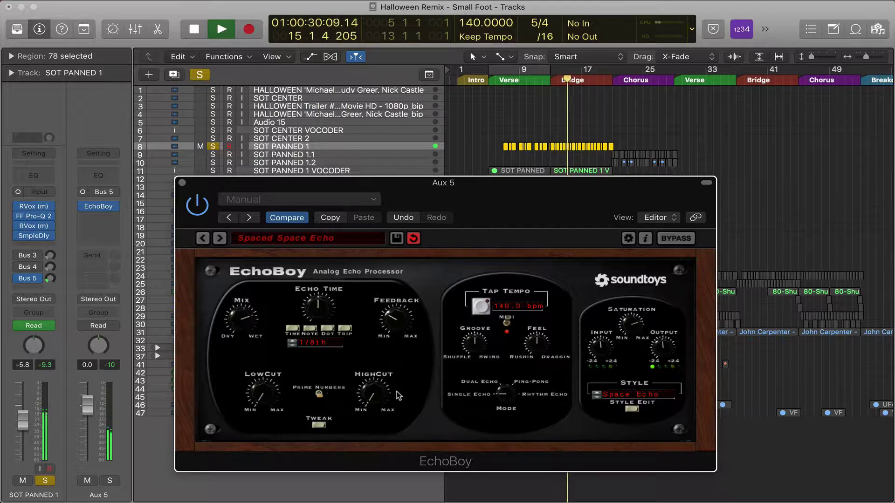
pyautogui.moveTo(396, 329); pyautogui.dragTo(399, 216)
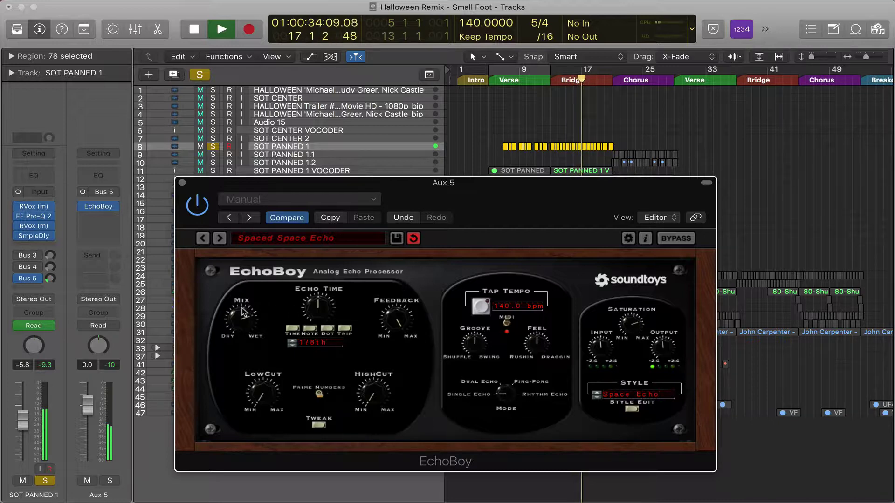
pyautogui.moveTo(242, 308); pyautogui.dragTo(245, 439)
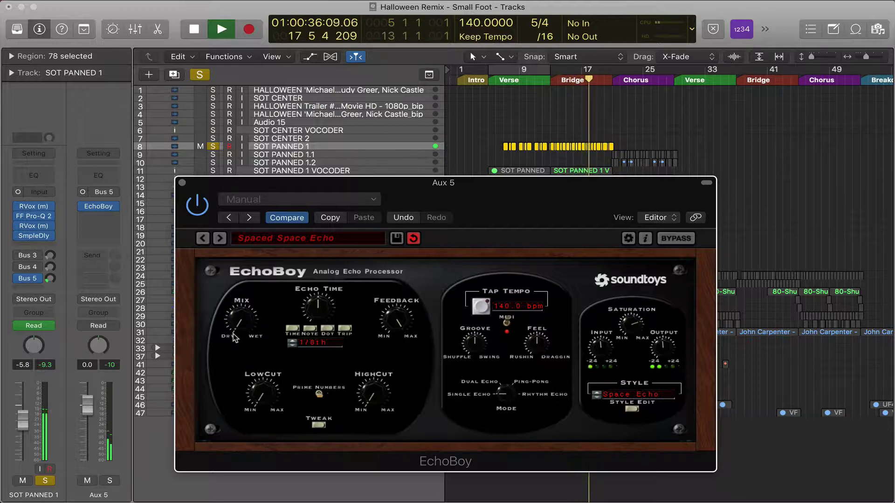
# Step: Stop playback, mute the system sound, and turn EchoBoy's Feedback down near minimum
pyautogui.press('space')
pyautogui.press('XF86AudioMute')
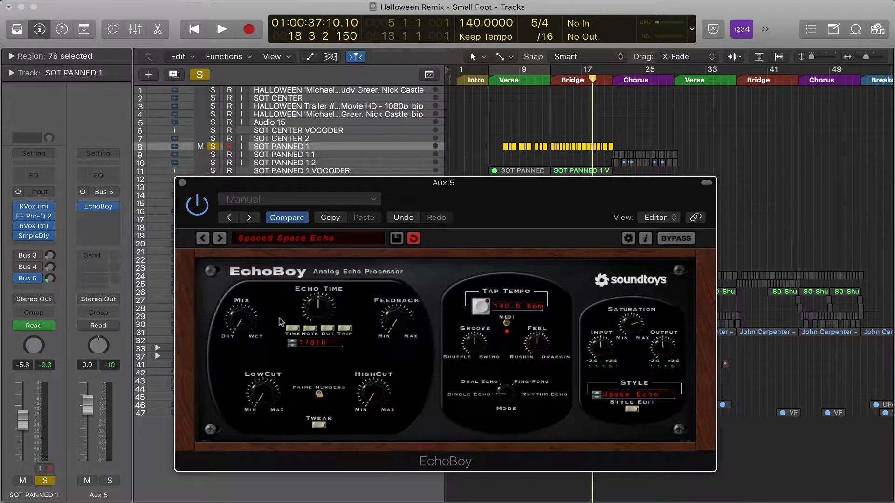
pyautogui.scroll(5, 396, 319)
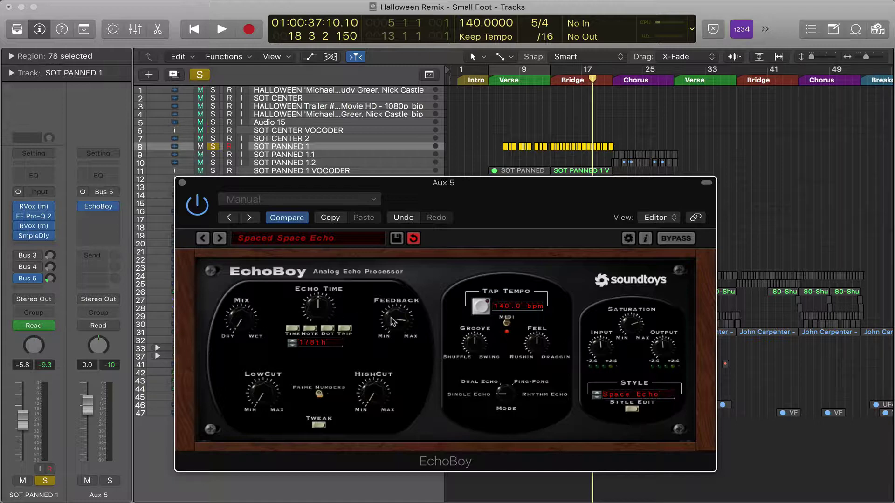
pyautogui.moveTo(391, 317); pyautogui.dragTo(388, 408)
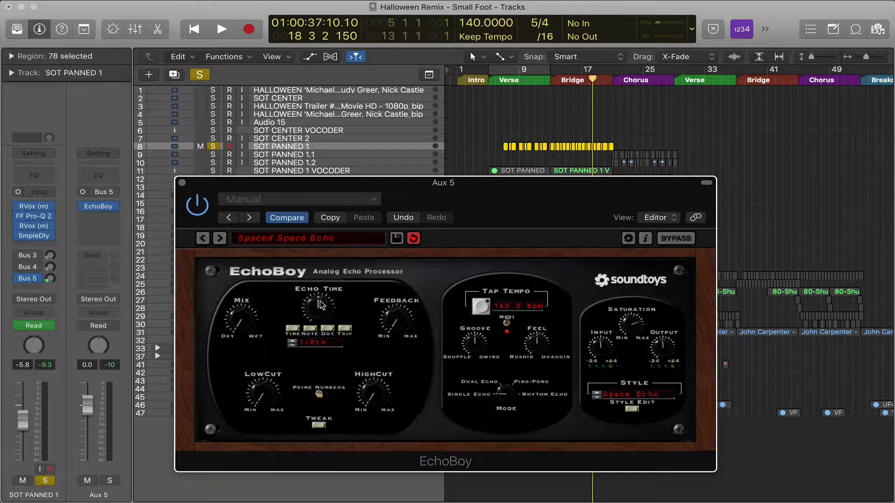
# Step: Set Echo Time to a 1/32 note, switch it to milliseconds, and lower it to about 12 ms
pyautogui.moveTo(319, 300); pyautogui.dragTo(332, 342)
pyautogui.click(289, 330)
pyautogui.moveTo(321, 305); pyautogui.dragTo(319, 316)
pyautogui.moveTo(318, 310); pyautogui.dragTo(295, 332)
pyautogui.moveTo(316, 310); pyautogui.dragTo(311, 315)
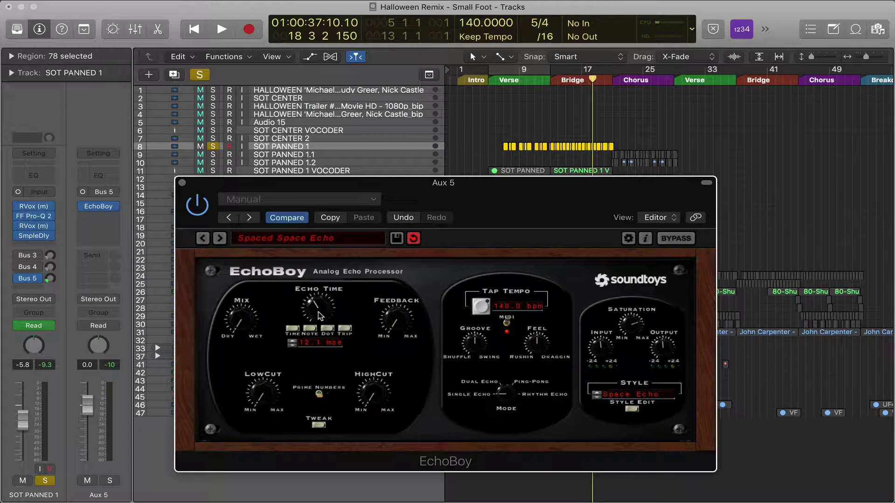
# Step: Change Echo Time to dotted notes, raise it to 1/8 dotted, and switch it to a 1/8 triplet
pyautogui.click(330, 331)
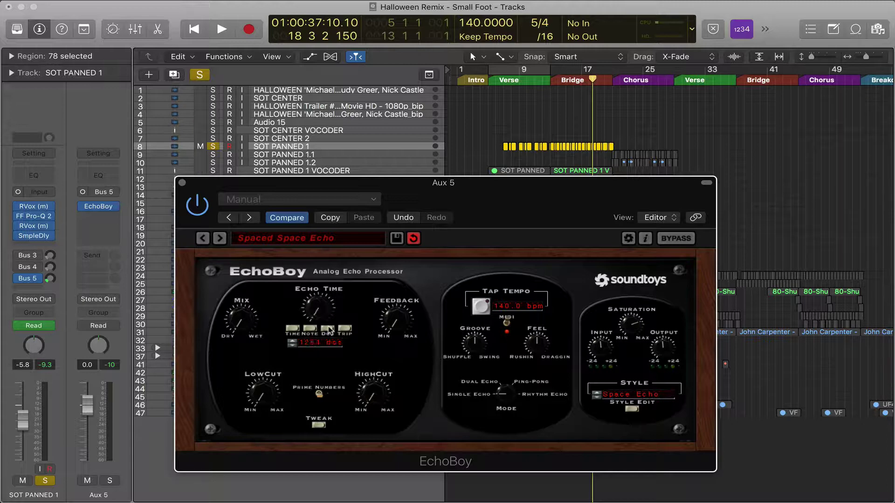
pyautogui.moveTo(320, 294); pyautogui.dragTo(313, 279)
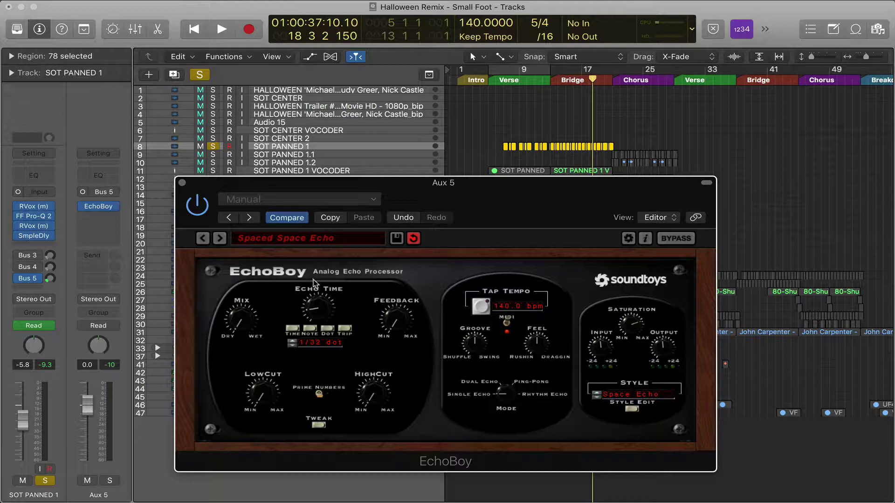
pyautogui.click(329, 331)
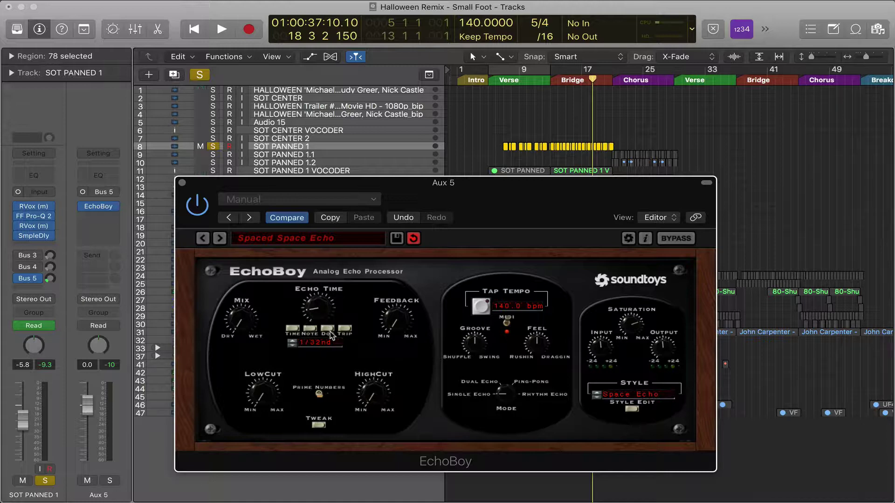
pyautogui.click(328, 331)
pyautogui.moveTo(319, 308); pyautogui.dragTo(315, 275)
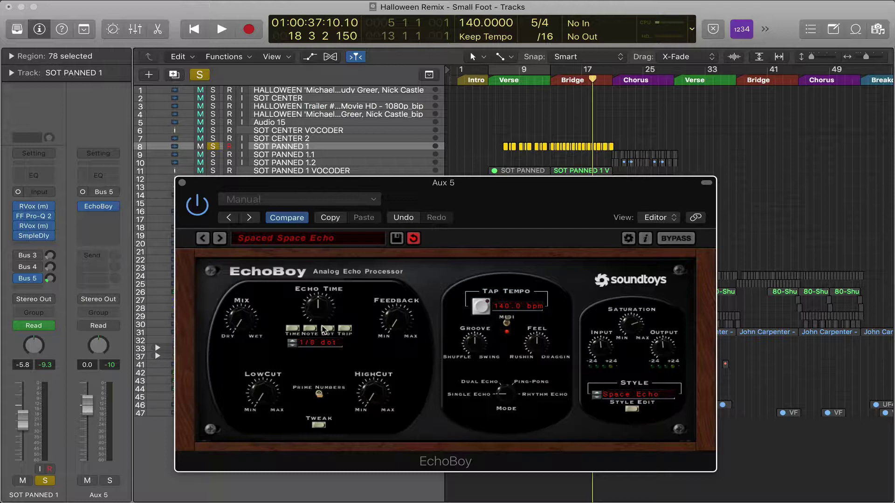
pyautogui.click(345, 330)
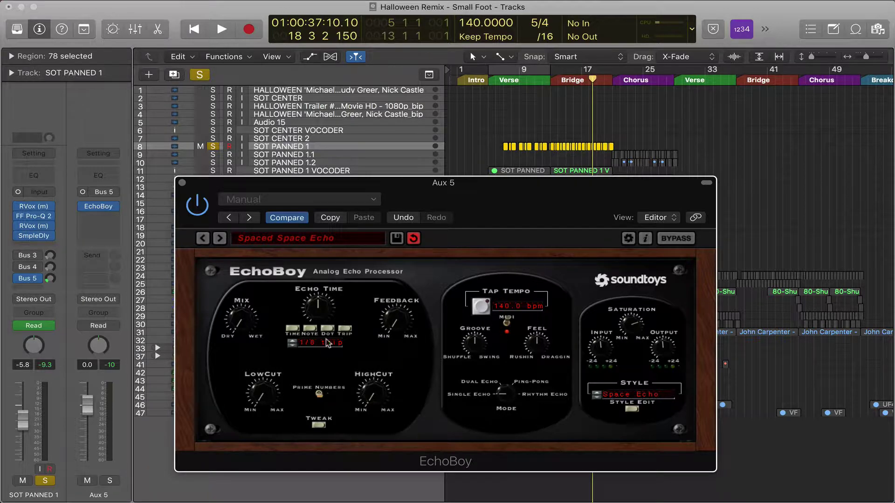
# Step: Tap in a manual tempo of 115.5 bpm for EchoBoy
pyautogui.press('ctrl+super+m')
pyautogui.press('ctrl+super+m')
pyautogui.click(483, 309)
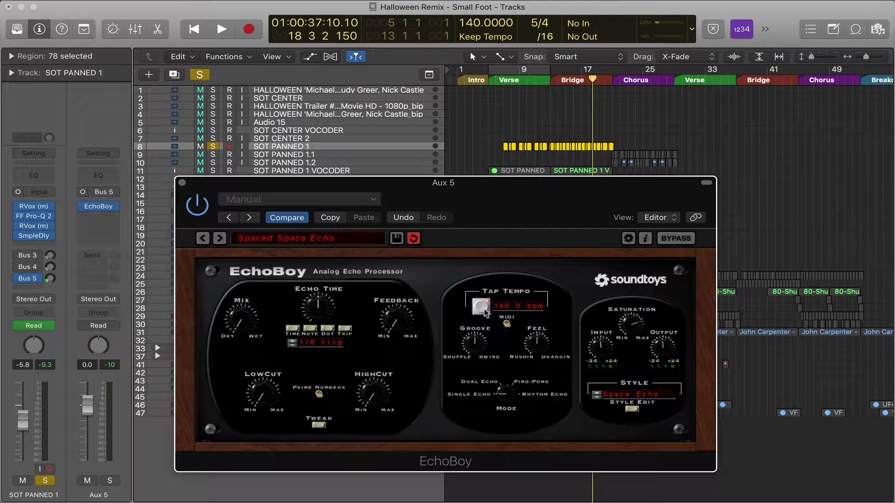
pyautogui.click(482, 308)
pyautogui.click(482, 309)
pyautogui.click(483, 309)
pyautogui.click(483, 309)
pyautogui.click(482, 309)
pyautogui.click(483, 309)
# Step: Shift the plug-in window slightly and try raising LowCut and HighCut, returning both filters to minimum
pyautogui.moveTo(265, 396)
pyautogui.mouseDown()
pyautogui.moveTo(266, 365)
pyautogui.moveTo(275, 399)
pyautogui.mouseUp()
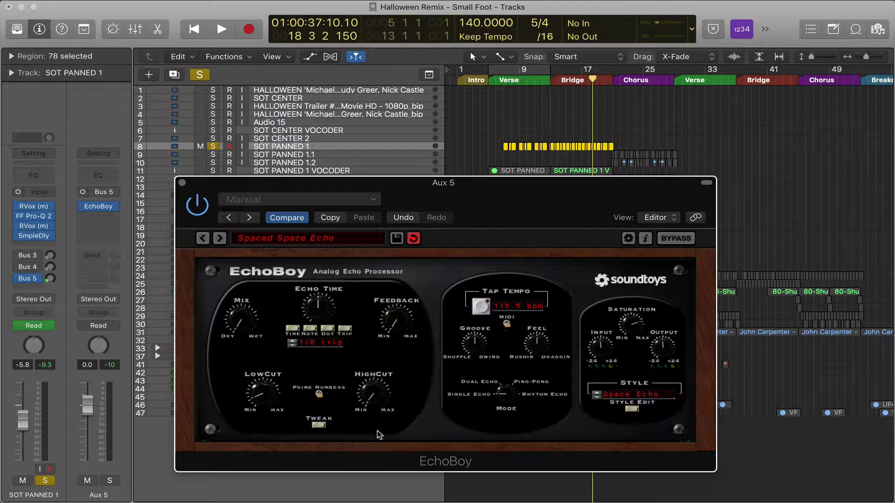
pyautogui.scroll(-3, 270, 416)
pyautogui.moveTo(355, 187)
pyautogui.mouseDown()
pyautogui.moveTo(346, 201)
pyautogui.moveTo(345, 190)
pyautogui.mouseUp()
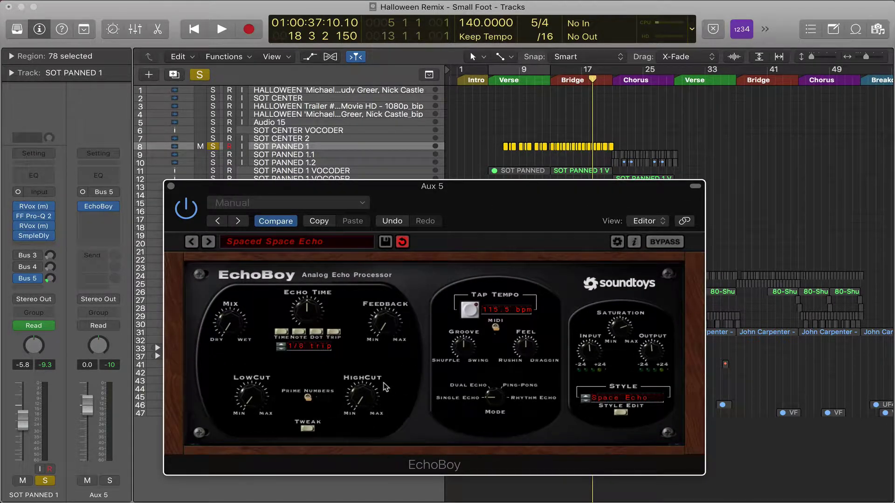
pyautogui.moveTo(259, 404); pyautogui.dragTo(252, 344)
pyautogui.moveTo(360, 398); pyautogui.dragTo(357, 359)
pyautogui.moveTo(249, 399); pyautogui.dragTo(245, 479)
pyautogui.moveTo(247, 393); pyautogui.dragTo(253, 470)
pyautogui.moveTo(363, 397); pyautogui.dragTo(361, 476)
# Step: Raise EchoBoy's Mix, Feedback, LowCut and HighCut knobs to around their middle positions
pyautogui.moveTo(230, 322); pyautogui.dragTo(233, 269)
pyautogui.moveTo(380, 326); pyautogui.dragTo(375, 273)
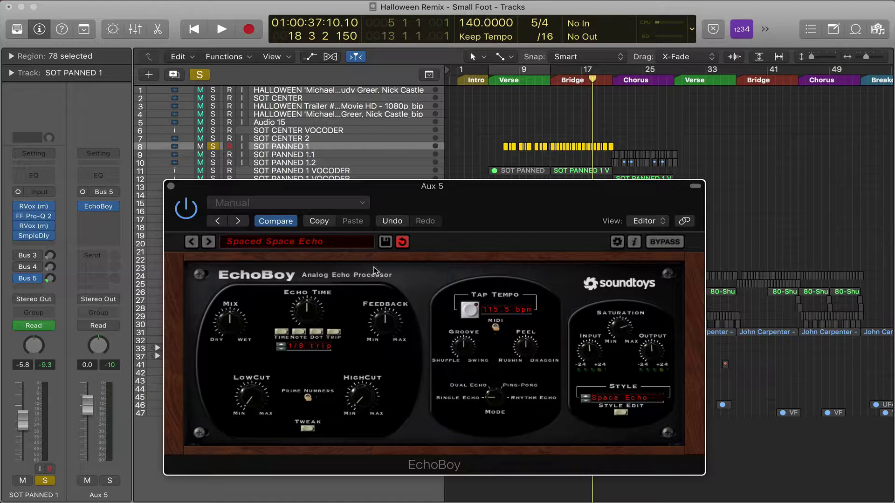
pyautogui.moveTo(262, 397); pyautogui.dragTo(251, 341)
pyautogui.moveTo(364, 396); pyautogui.dragTo(369, 347)
# Step: Switch EchoBoy to Dual Echo, try its Mix, Feedback and Echo 1 knobs, and set Echo 2 to 1/8 dotted
pyautogui.click(477, 385)
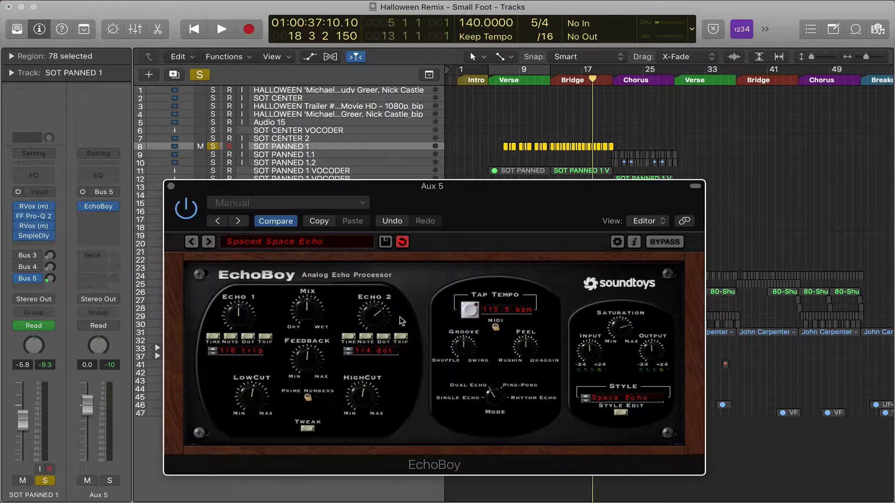
pyautogui.moveTo(314, 311)
pyautogui.mouseDown()
pyautogui.moveTo(310, 328)
pyautogui.moveTo(307, 296)
pyautogui.moveTo(306, 306)
pyautogui.mouseUp()
pyautogui.moveTo(309, 356); pyautogui.dragTo(308, 353)
pyautogui.moveTo(236, 318); pyautogui.dragTo(238, 331)
pyautogui.moveTo(375, 318); pyautogui.dragTo(376, 313)
pyautogui.moveTo(227, 306); pyautogui.dragTo(220, 328)
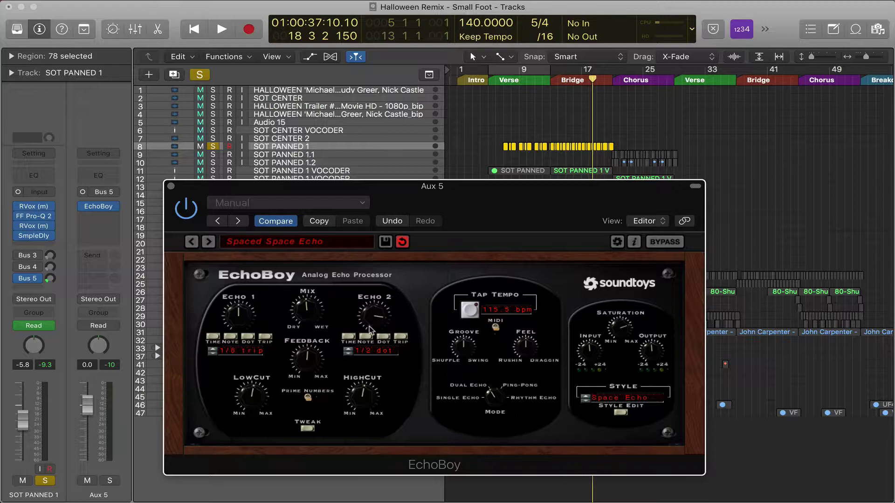
pyautogui.moveTo(379, 320); pyautogui.dragTo(366, 326)
# Step: Play the selected vocal regions at full system volume, setting Echo 1 to a 1/32 triplet and raising Mix toward wet
pyautogui.hotkey('shift', 'Return')
pyautogui.press('XF86AudioRaiseVolume')
pyautogui.press('space')
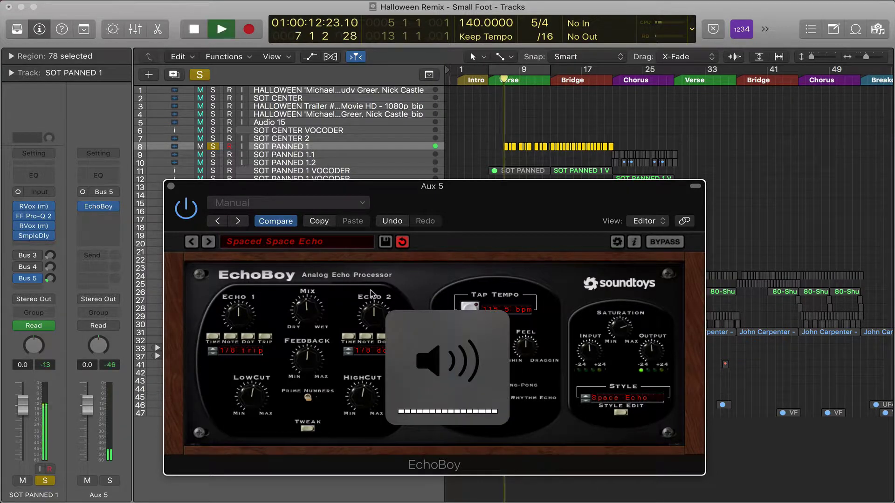
pyautogui.moveTo(238, 307); pyautogui.dragTo(239, 322)
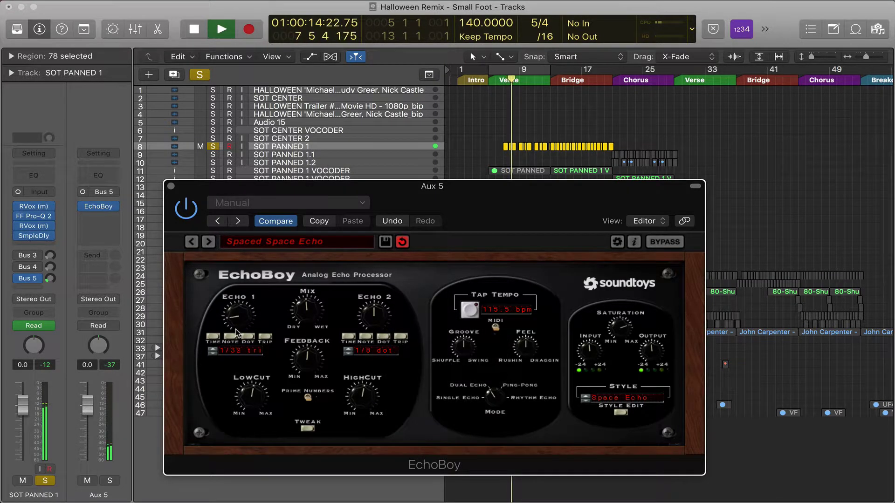
pyautogui.moveTo(311, 307); pyautogui.dragTo(306, 279)
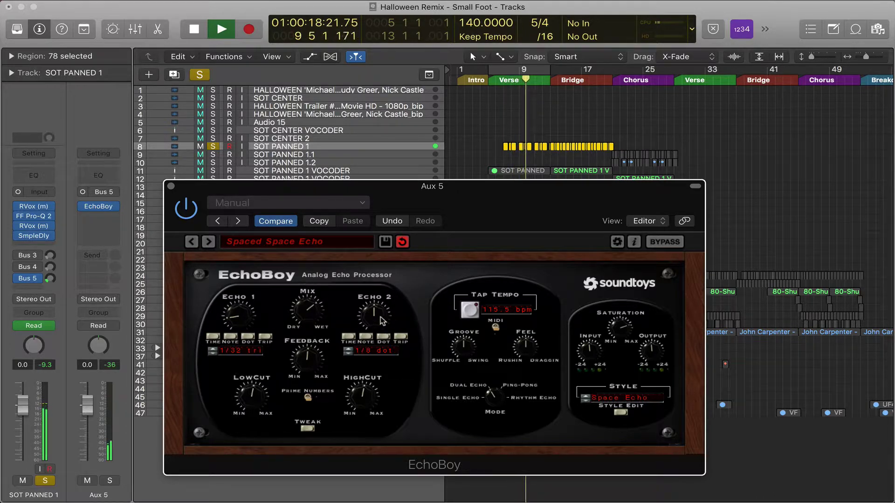
# Step: Set Echo 2 to 1/4 dotted and Echo 1 to a 1/2 triplet during playback, and mute the system sound once stopped
pyautogui.moveTo(380, 317); pyautogui.dragTo(376, 299)
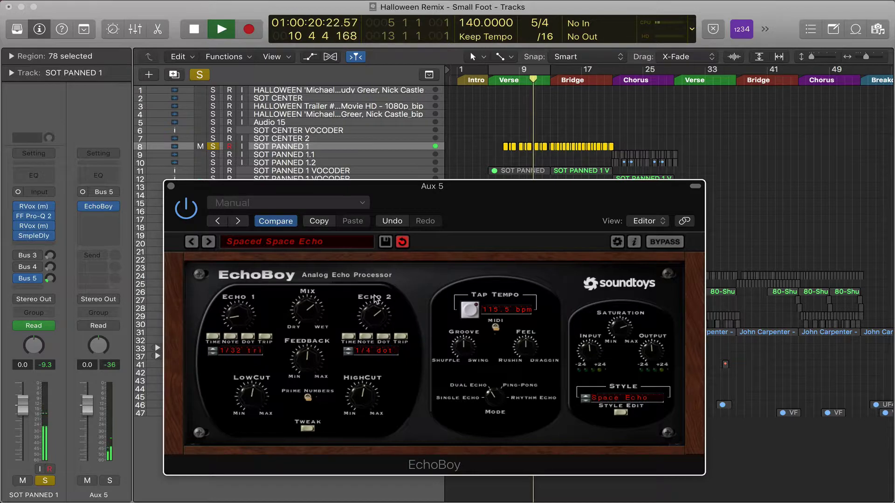
pyautogui.moveTo(241, 324); pyautogui.dragTo(243, 282)
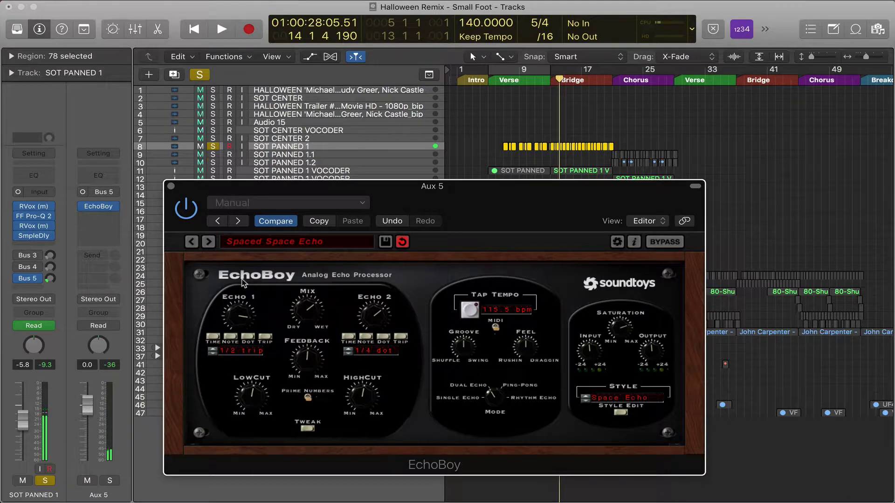
pyautogui.press('XF86AudioMute')
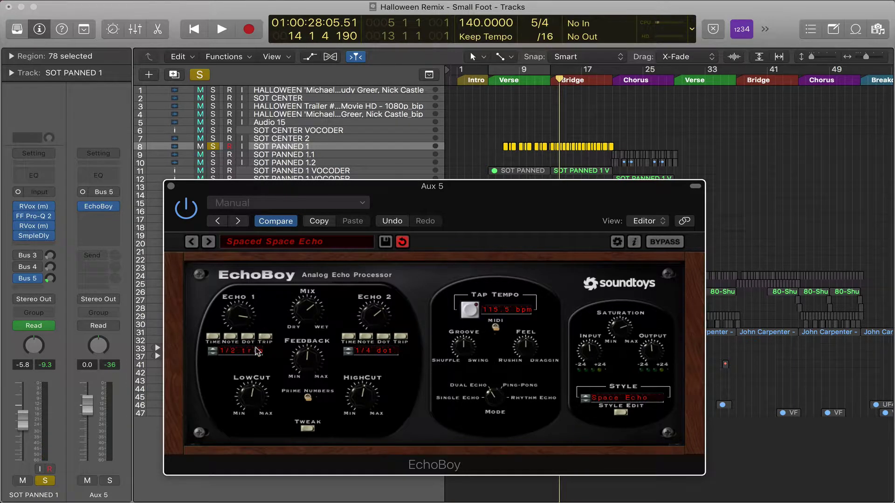
# Step: Shorten Echo 1 to a 1/4 triplet and Echo 2 to 1/8 dotted
pyautogui.click(213, 353)
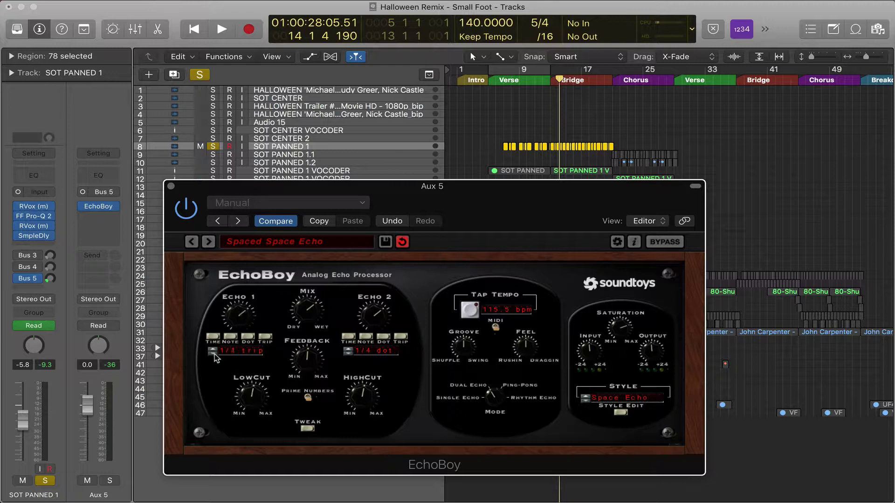
pyautogui.click(349, 352)
pyautogui.click(350, 355)
pyautogui.click(349, 356)
# Step: Switch the echo mode to Ping-Pong, compare it with Dual Echo, and return to Ping-Pong
pyautogui.click(505, 387)
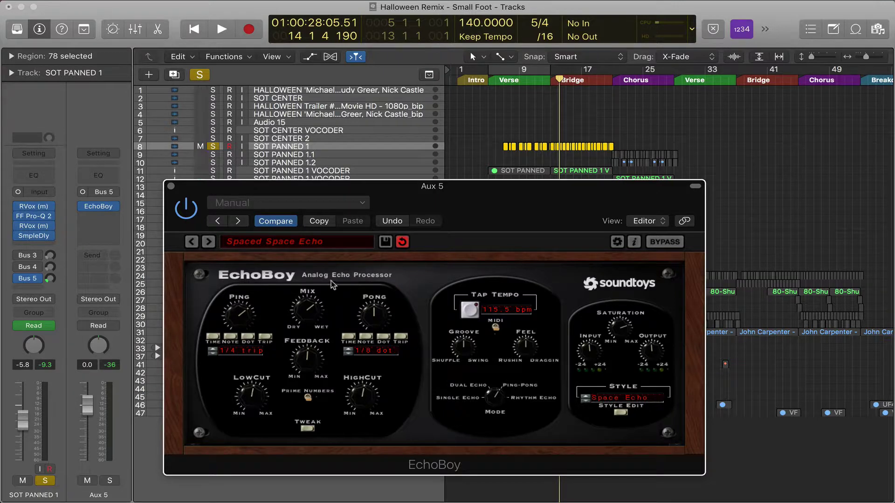
pyautogui.click(478, 387)
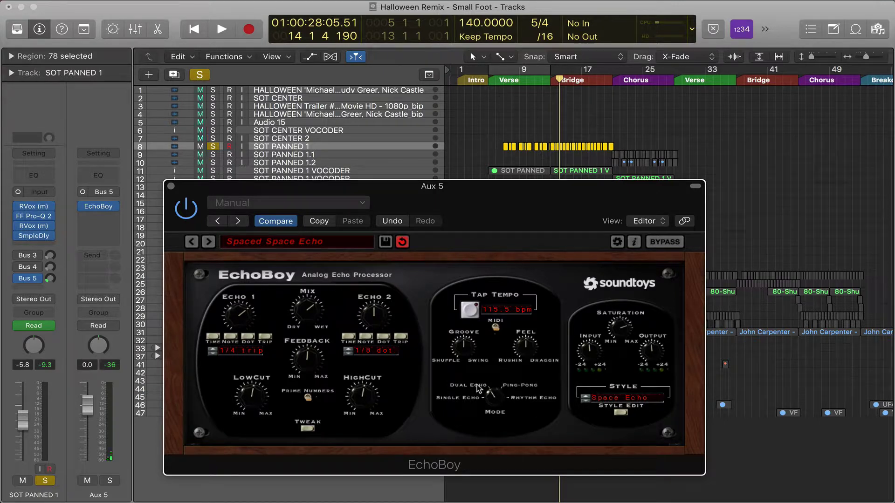
pyautogui.click(504, 386)
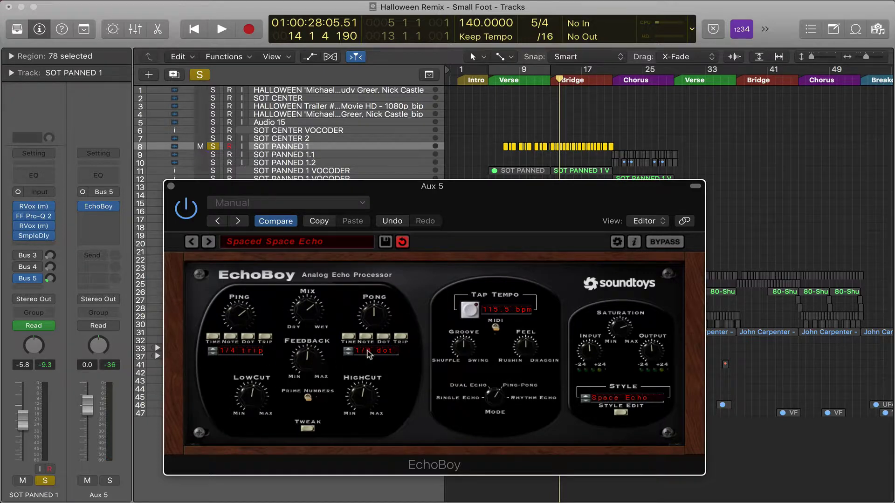
# Step: Switch the mode to Rhythm Echo, turn Mix fully wet, and lower Feedback to minimum
pyautogui.click(521, 400)
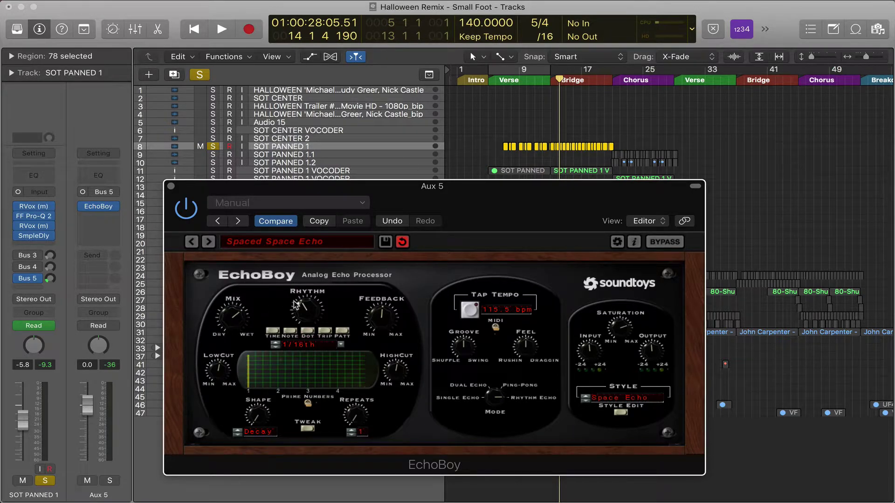
pyautogui.moveTo(297, 322)
pyautogui.mouseDown()
pyautogui.moveTo(299, 292)
pyautogui.moveTo(303, 321)
pyautogui.mouseUp()
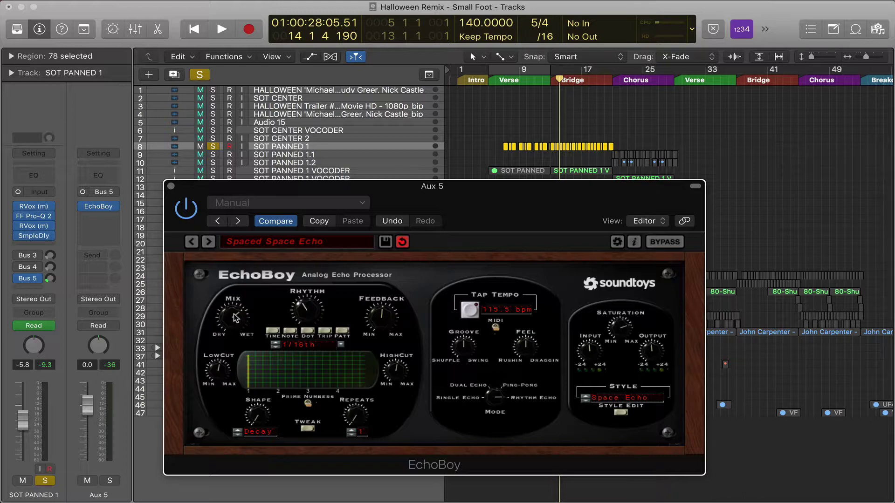
pyautogui.moveTo(234, 314); pyautogui.dragTo(233, 316)
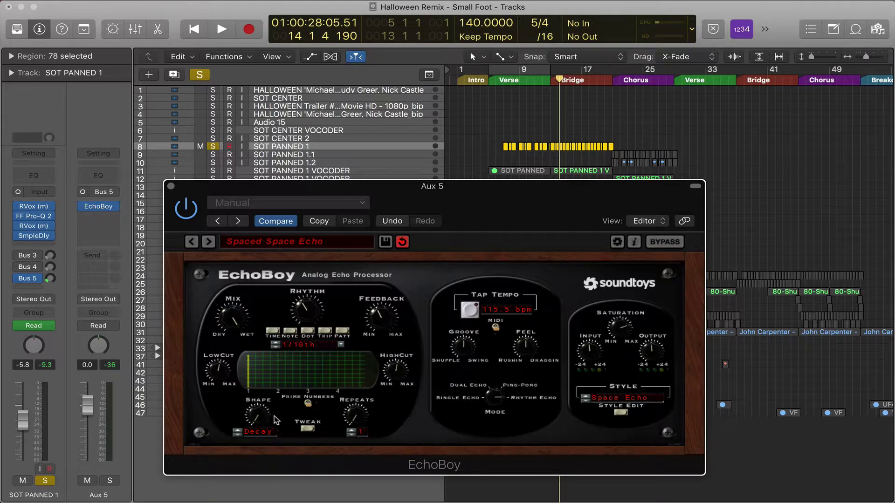
pyautogui.moveTo(361, 422); pyautogui.dragTo(363, 458)
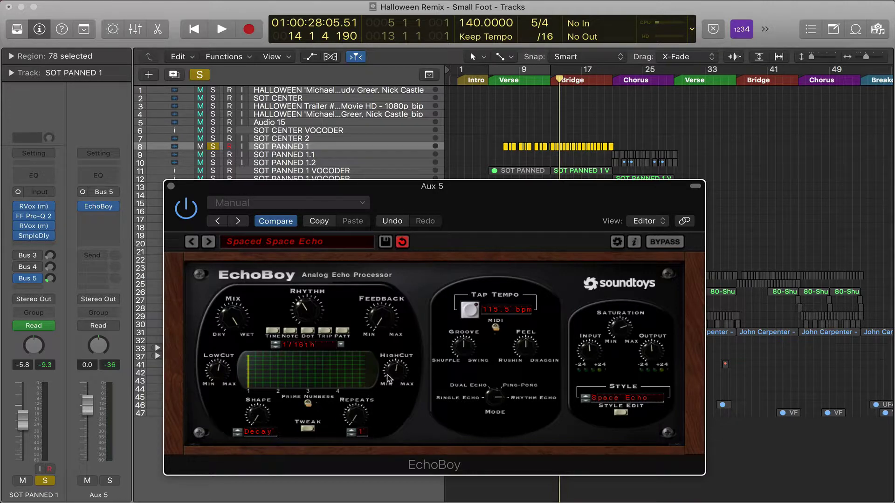
# Step: Play the selected vocal regions at full system volume while trying Repeats at 12 and lowering it to 8, and stop playback
pyautogui.hotkey('shift', 'space')
pyautogui.press('XF86AudioRaiseVolume')
pyautogui.press('space')
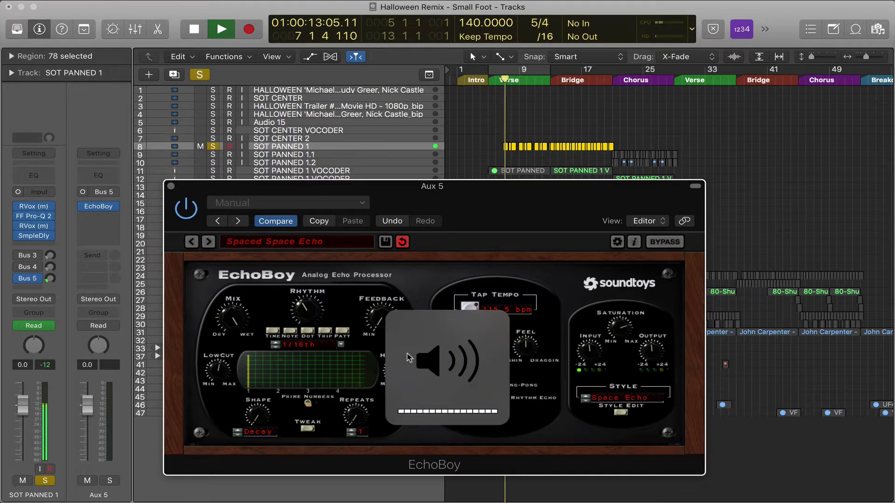
pyautogui.moveTo(353, 385); pyautogui.dragTo(349, 365)
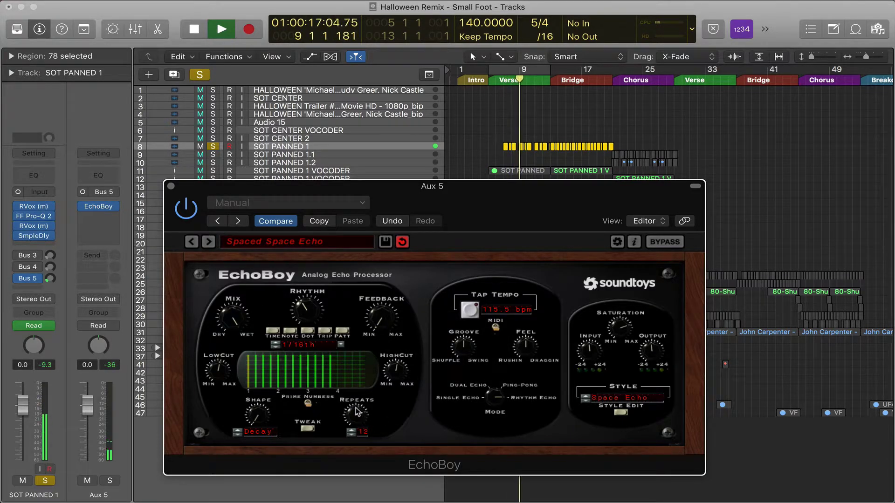
pyautogui.moveTo(356, 409); pyautogui.dragTo(355, 427)
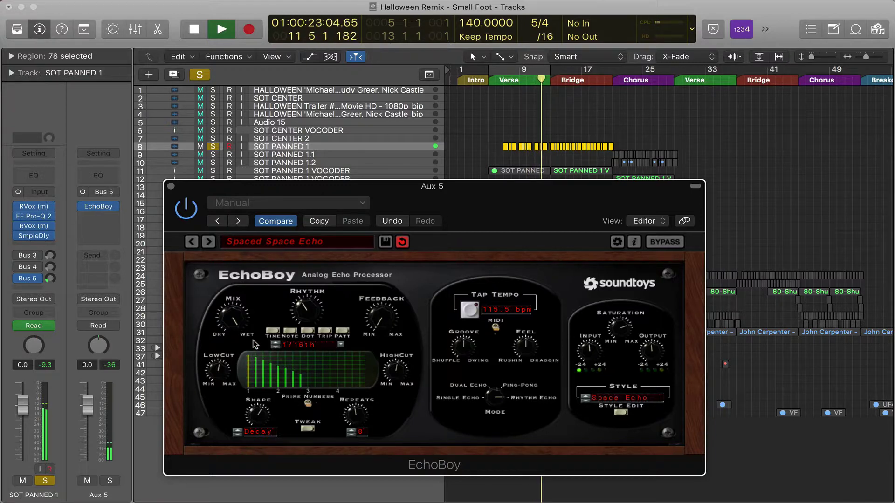
pyautogui.press('space')
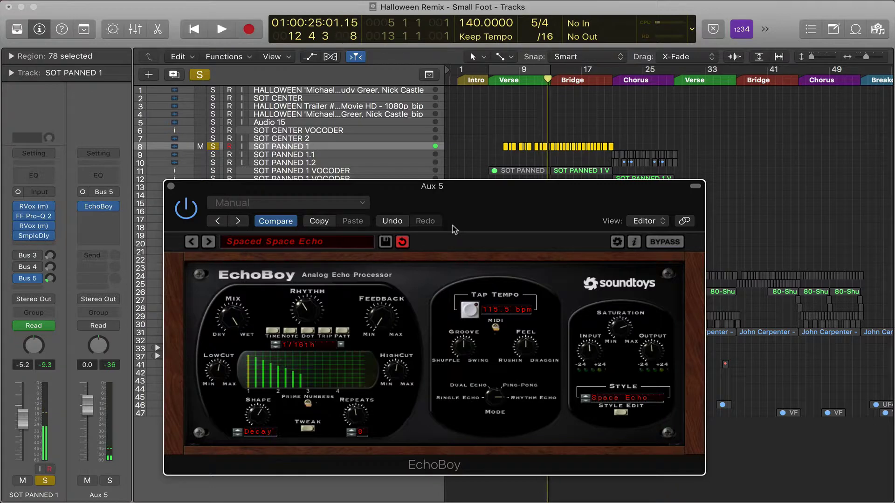
# Step: Mute the system sound, raise Repeats to 14, and try different amounts of the Decay shape
pyautogui.press('XF86AudioMute')
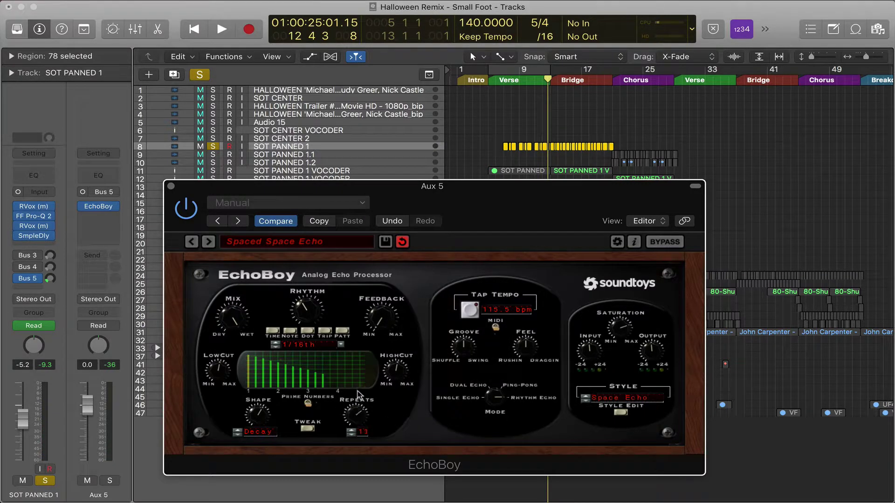
pyautogui.moveTo(357, 391); pyautogui.dragTo(355, 380)
pyautogui.moveTo(255, 410); pyautogui.dragTo(270, 493)
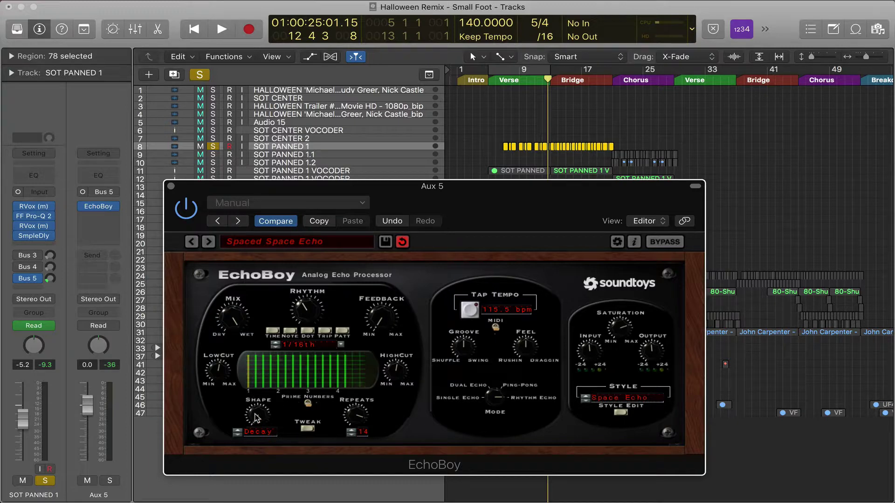
pyautogui.moveTo(251, 380); pyautogui.dragTo(251, 335)
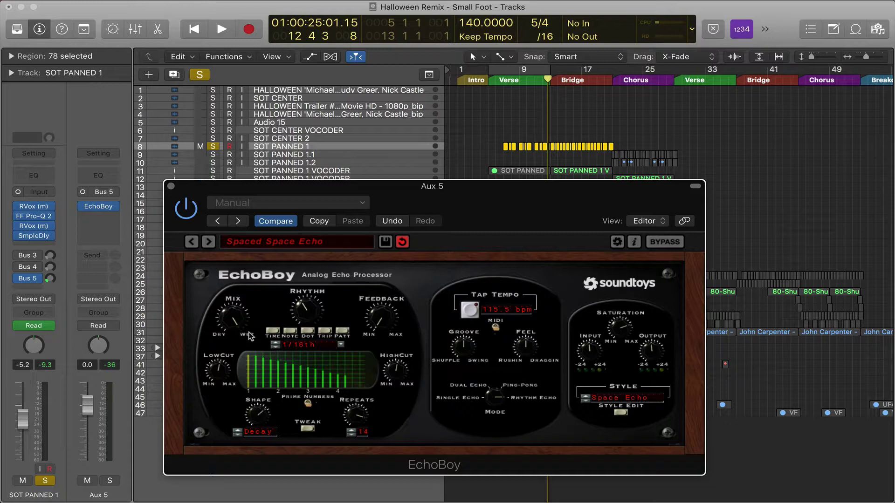
pyautogui.moveTo(250, 367); pyautogui.dragTo(251, 327)
pyautogui.moveTo(261, 373); pyautogui.dragTo(266, 398)
# Step: Listen to the vocals at full system volume while adjusting Shape until the repeats are level, and stop and mute the sound
pyautogui.press('space')
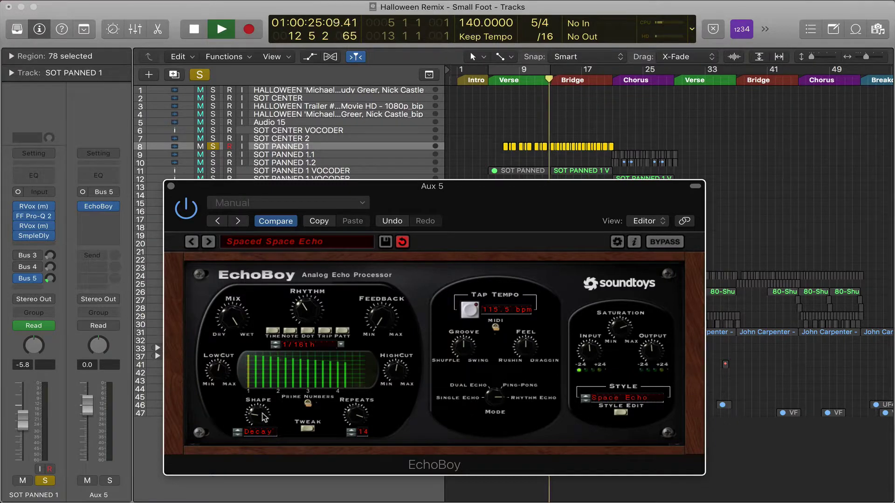
pyautogui.press('XF86AudioRaiseVolume')
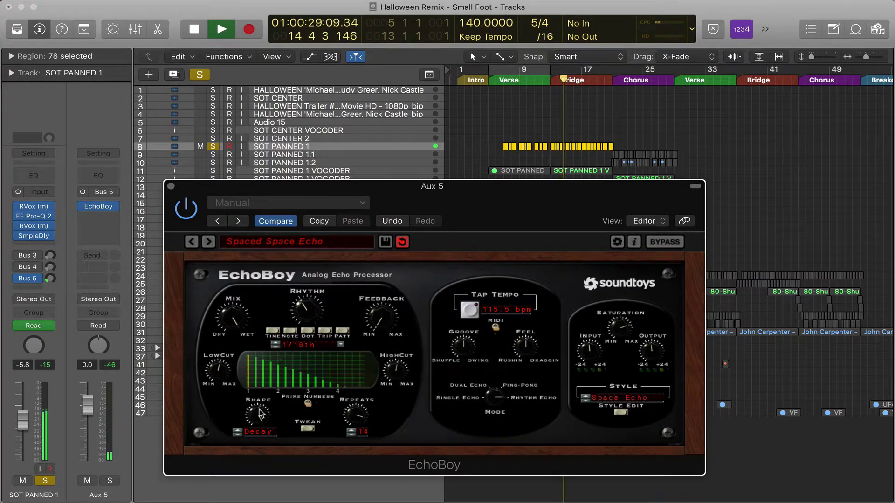
pyautogui.moveTo(259, 410); pyautogui.dragTo(250, 485)
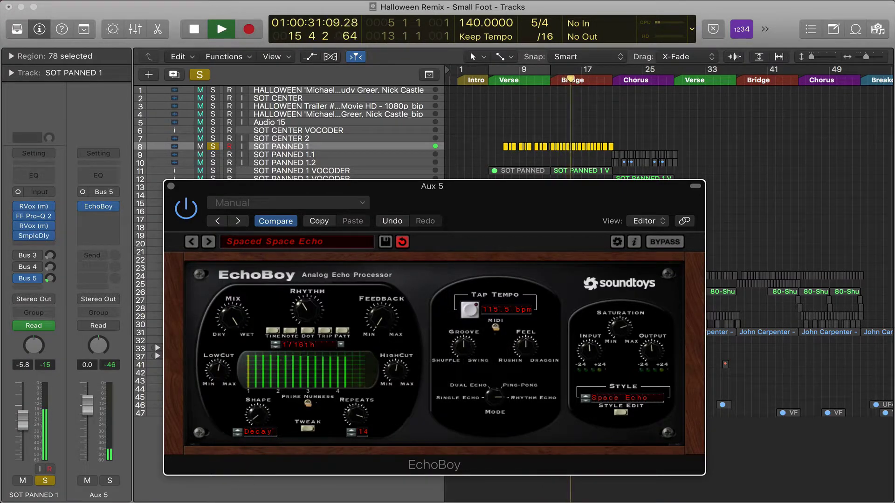
pyautogui.press('space')
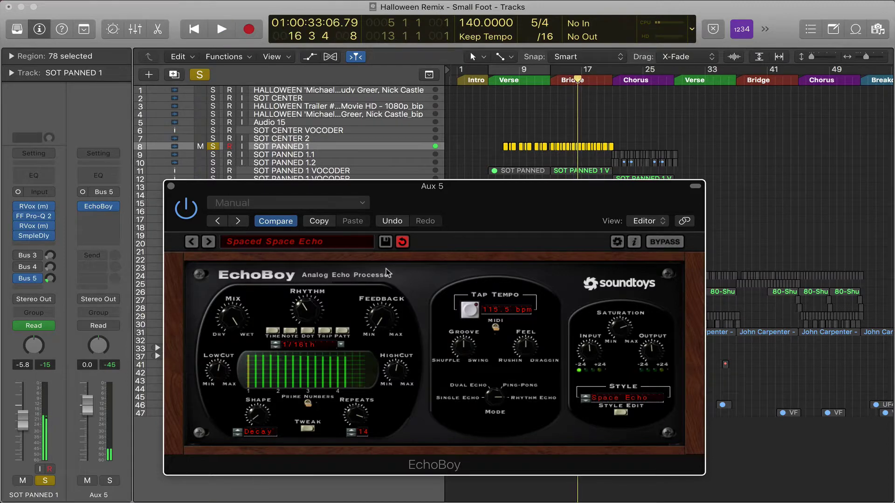
pyautogui.press('XF86AudioMute')
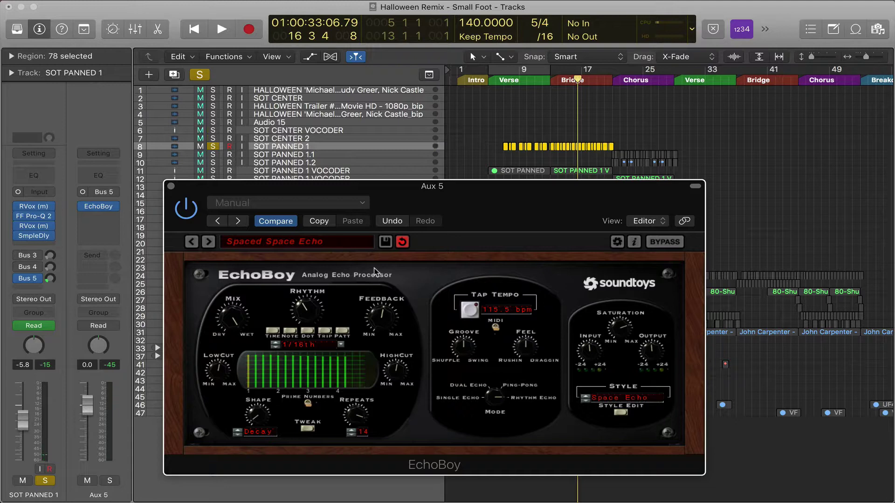
# Step: Audition the Rhythm Echo setting on the vocals through the end of the Bridge, and mute the sound again once stopped
pyautogui.press('space')
pyautogui.press('XF86AudioMute')
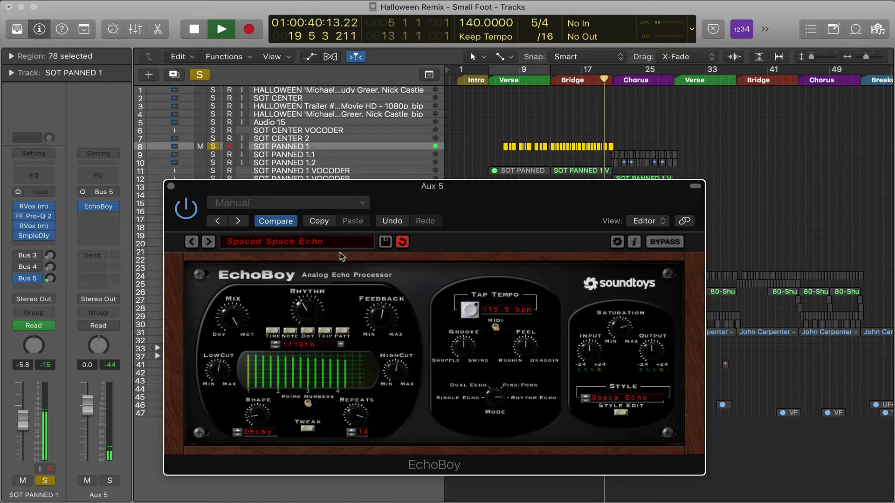
pyautogui.press('space')
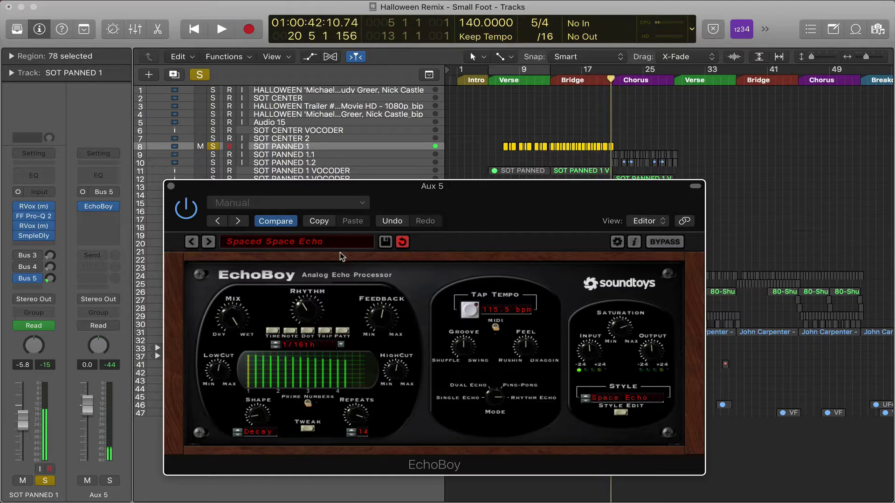
pyautogui.press('XF86AudioMute')
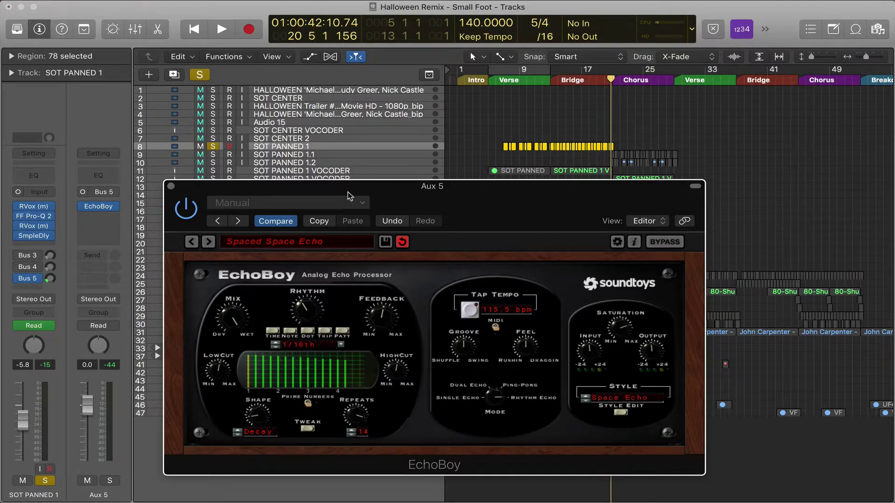
# Step: Move the plug-in window slightly lower and load the AnalogVocalSlapper preset from the 03 Vocal category
pyautogui.moveTo(346, 190)
pyautogui.mouseDown()
pyautogui.moveTo(325, 179)
pyautogui.moveTo(346, 208)
pyautogui.mouseUp()
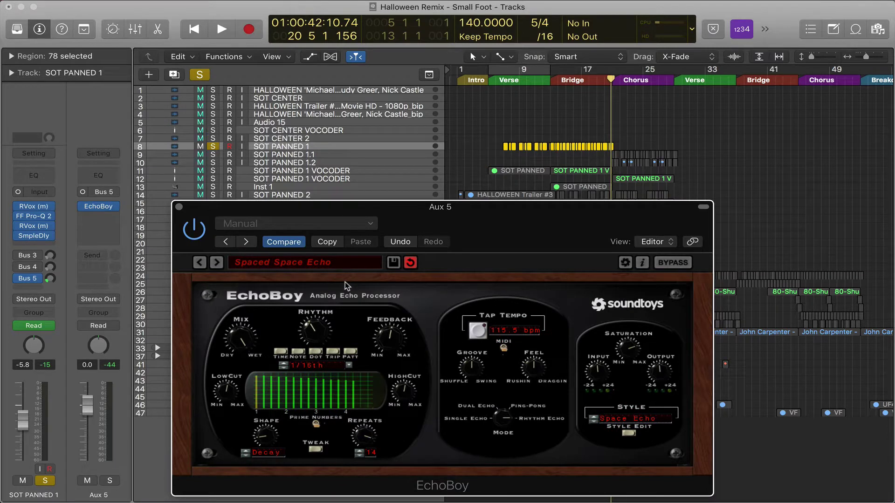
pyautogui.click(309, 262)
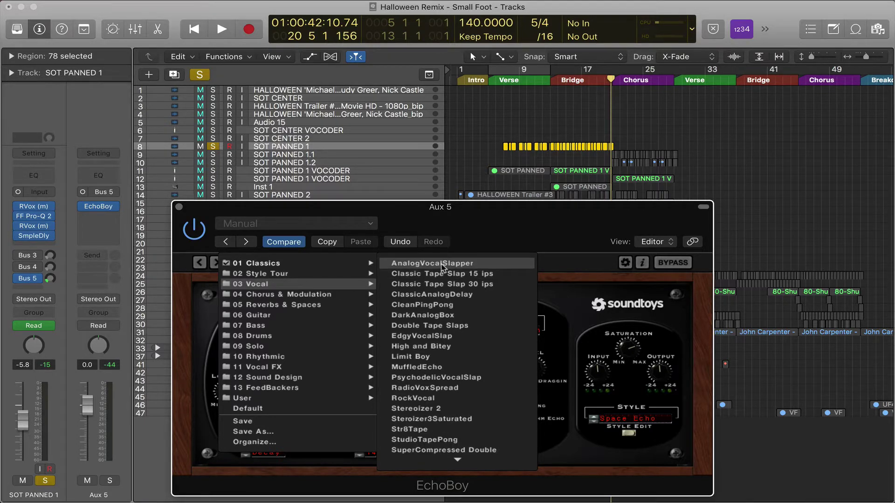
pyautogui.click(432, 263)
# Step: Set the cycle range from bar 9 to bar 17 and play it at full system volume
pyautogui.moveTo(520, 70); pyautogui.dragTo(545, 69)
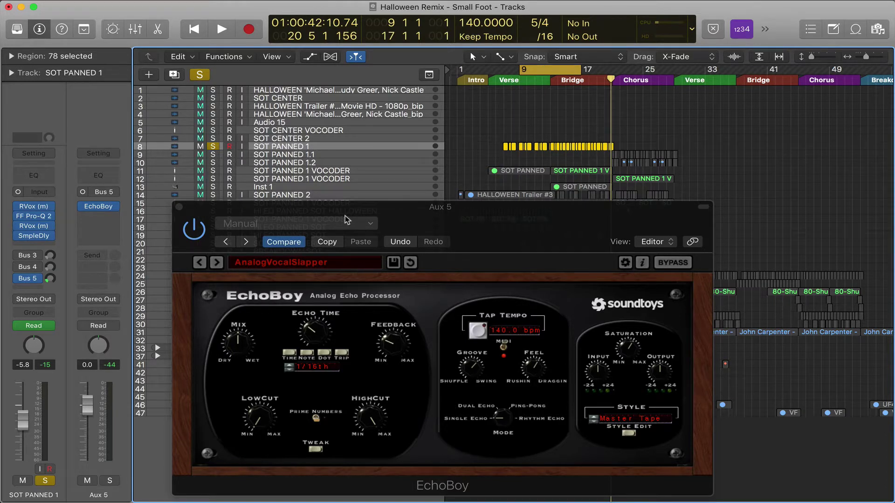
pyautogui.press('XF86AudioRaiseVolume')
pyautogui.press('space')
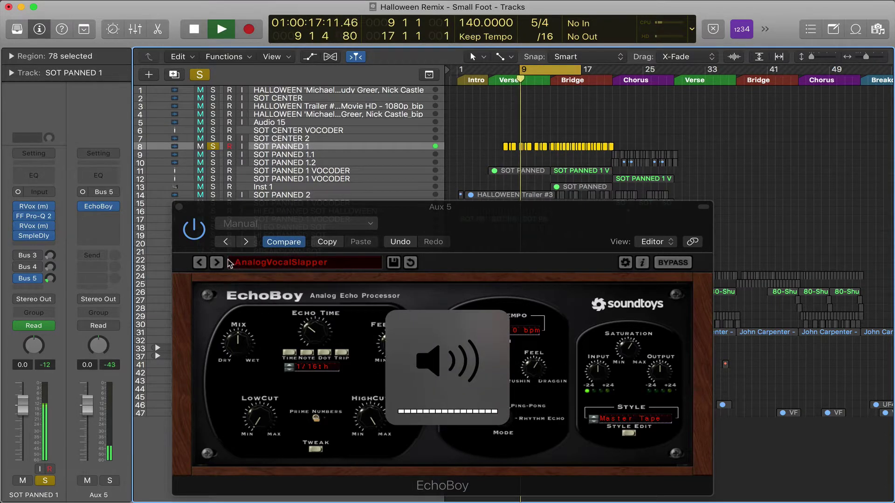
# Step: Audition the vocal presets Classic Tape Slap 15 ips, CleanPingPong, DarkAnalogBox and Double Tape Slaps during playback, and stop and mute the sound
pyautogui.click(217, 263)
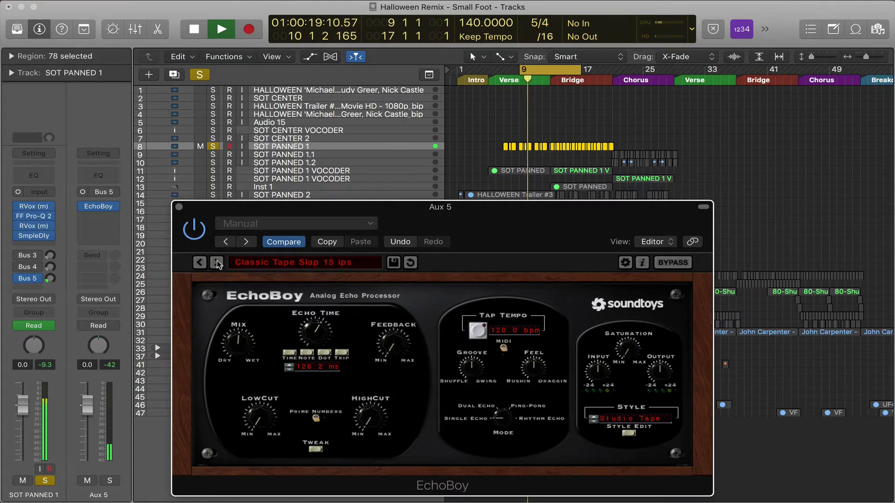
pyautogui.click(217, 263)
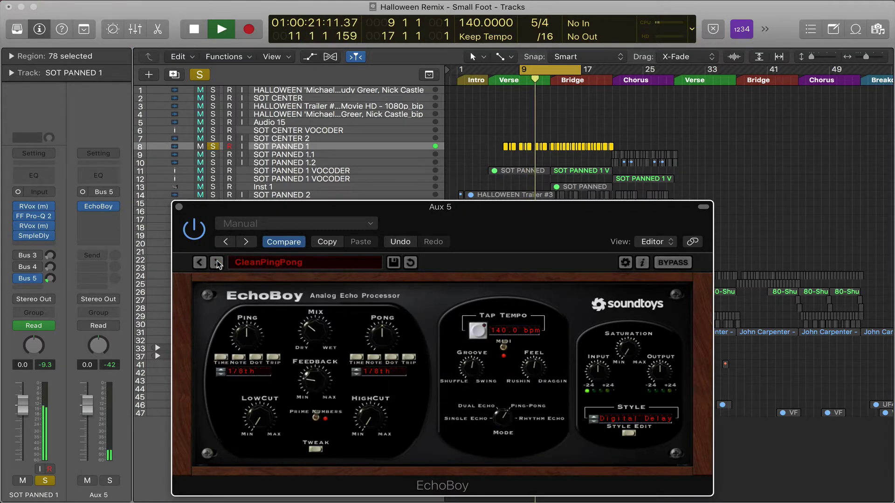
pyautogui.click(217, 262)
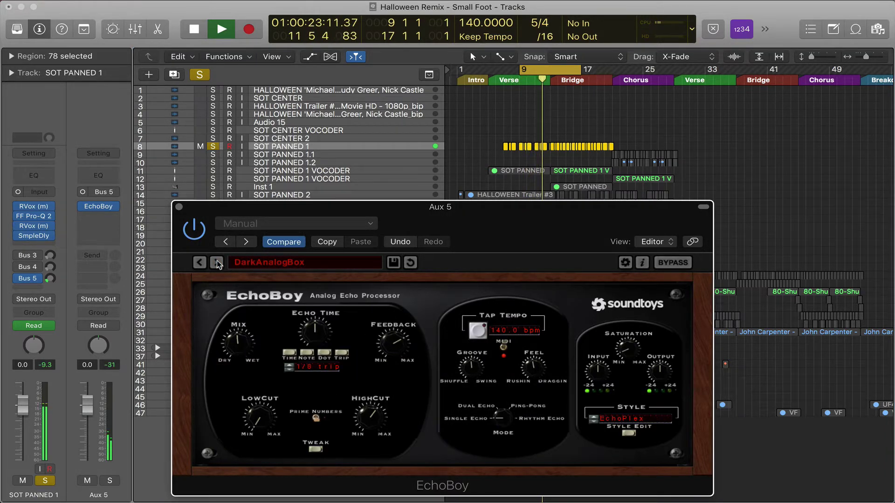
pyautogui.click(217, 263)
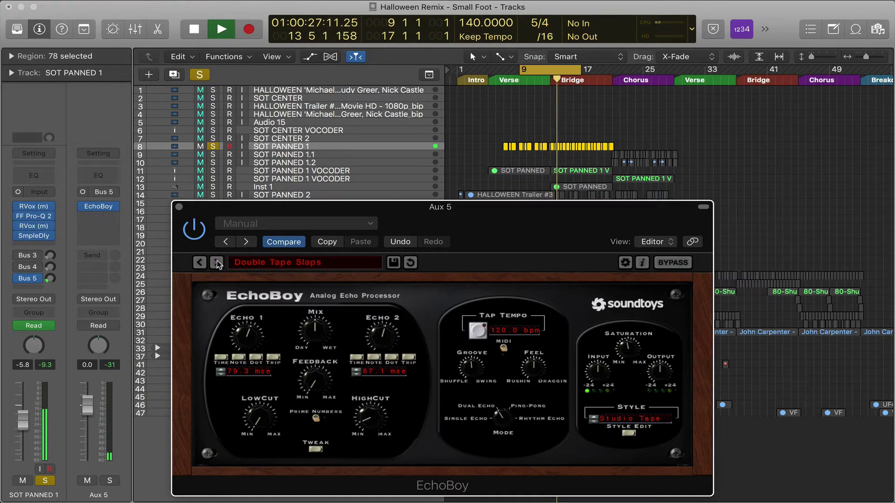
pyautogui.press('space')
pyautogui.press('XF86AudioMute')
pyautogui.press('XF86AudioMute')
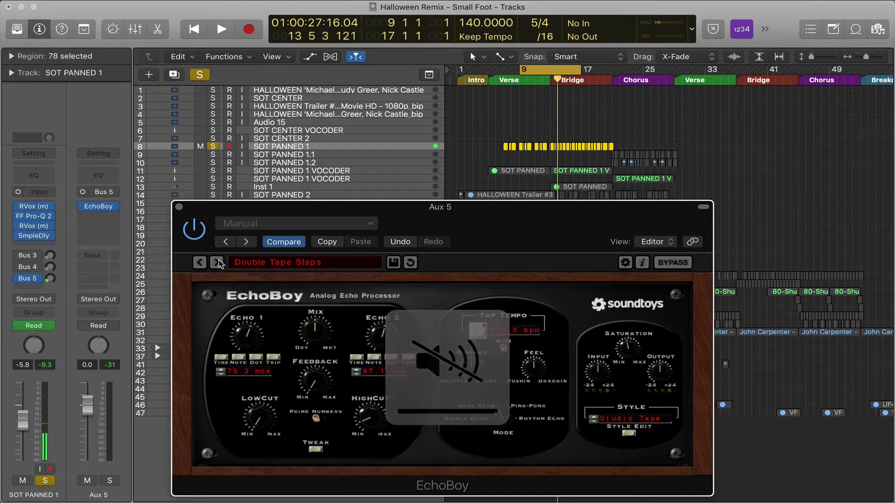
# Step: Advance through the following vocal presets past Limit Boy and load PsychodelicVocalSlap
pyautogui.click(217, 262)
pyautogui.click(217, 262)
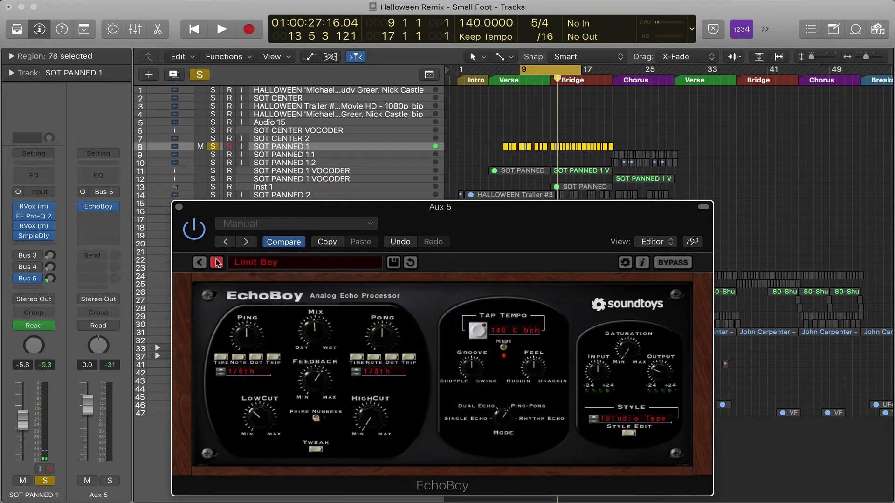
pyautogui.click(217, 262)
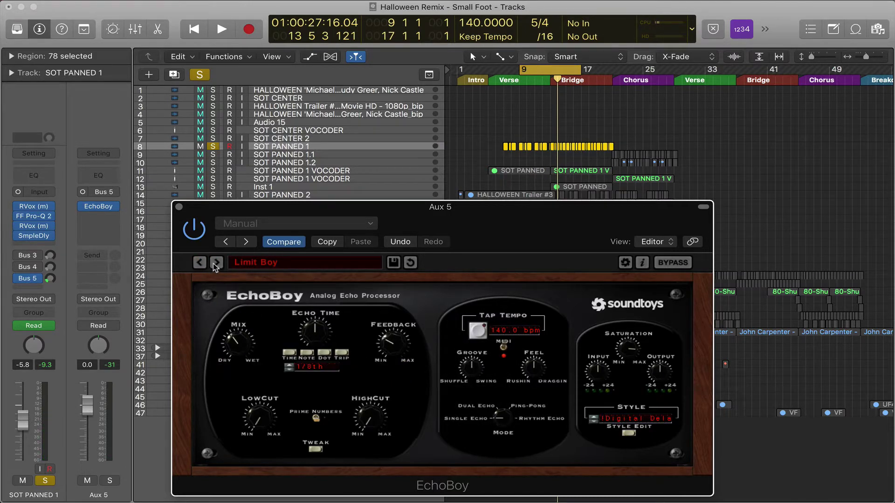
pyautogui.click(215, 263)
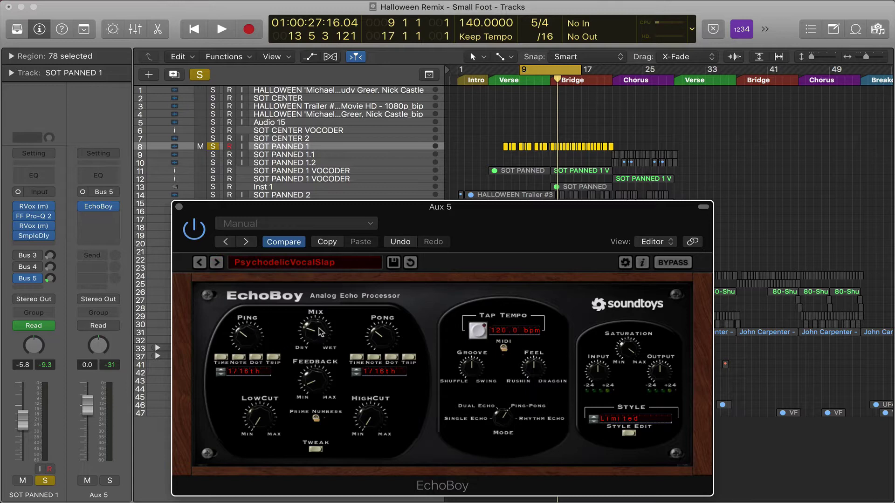
# Step: Adjust the preset's Mix, raise its LowCut and HighCut filters to around halfway, and shift the plug-in window slightly
pyautogui.moveTo(321, 331); pyautogui.dragTo(319, 325)
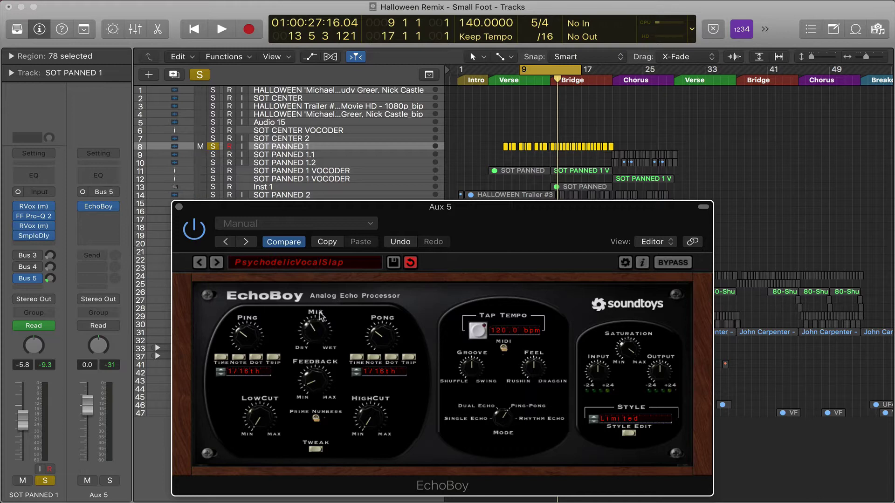
pyautogui.moveTo(319, 307); pyautogui.dragTo(320, 320)
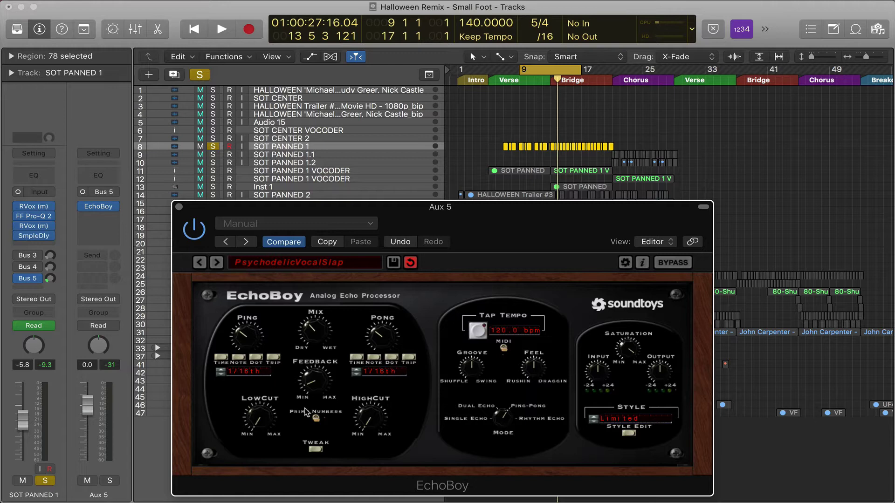
pyautogui.moveTo(260, 402); pyautogui.dragTo(254, 365)
pyautogui.moveTo(362, 416); pyautogui.dragTo(349, 365)
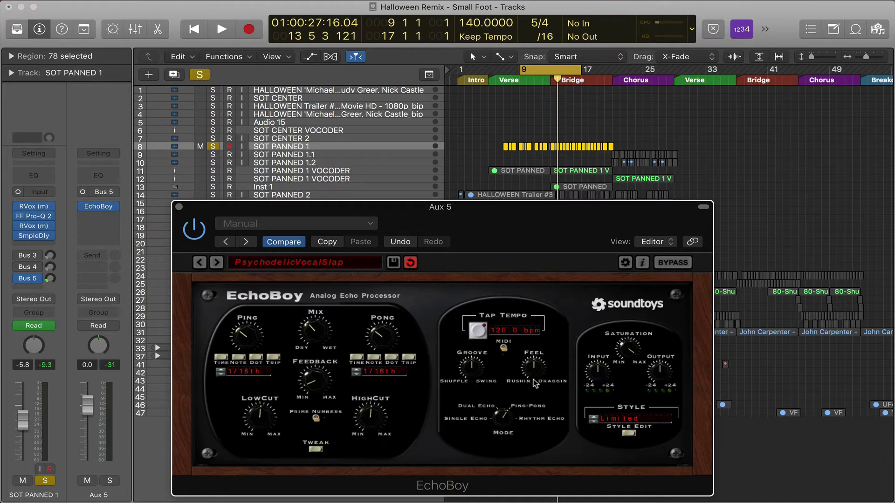
pyautogui.moveTo(358, 208); pyautogui.dragTo(335, 202)
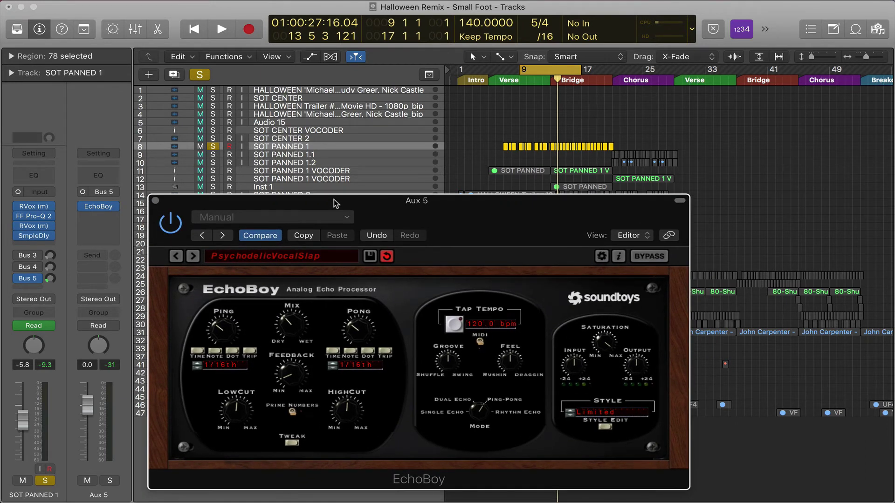